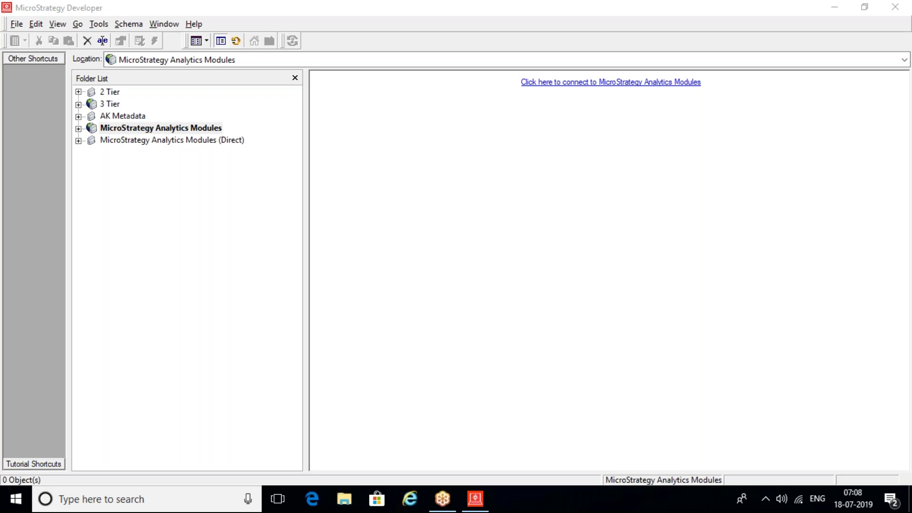
Step: Open a blank Notepad window and write the note "1) Metadata > Blank DB"
key("super+r")
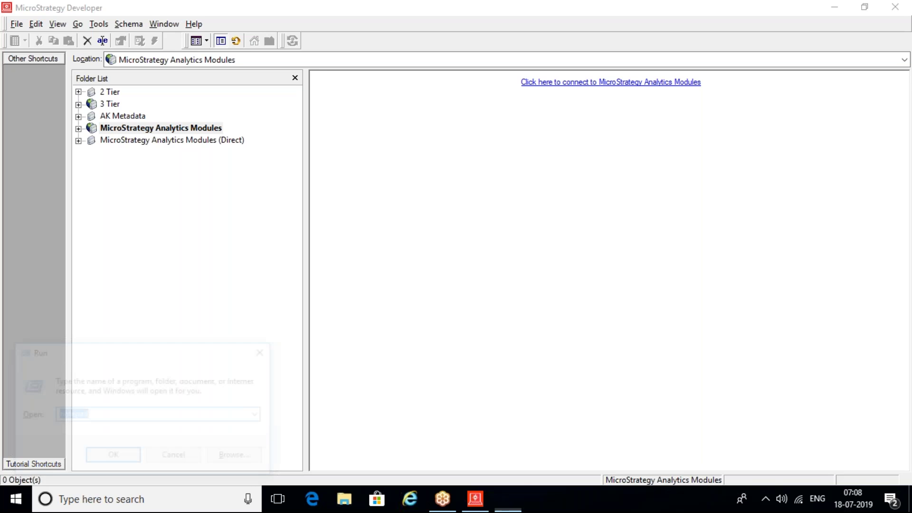
key("Return")
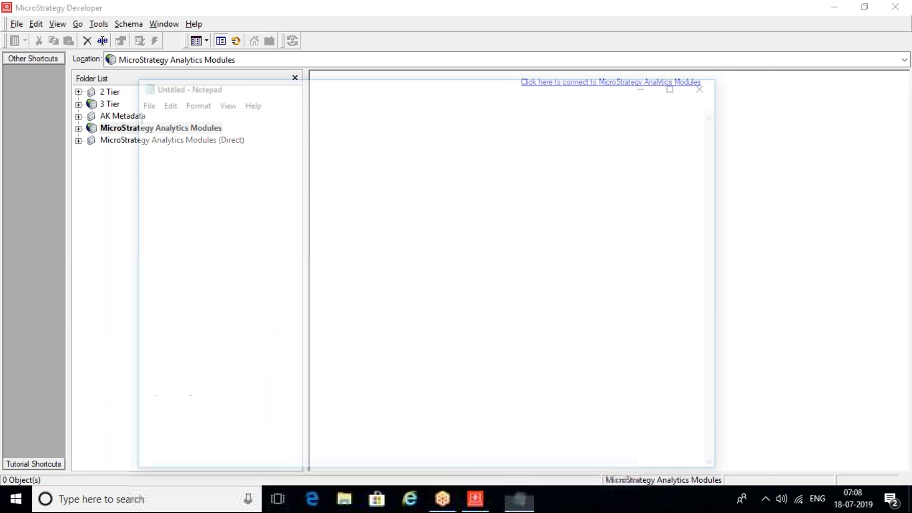
type("1")
key("Return")
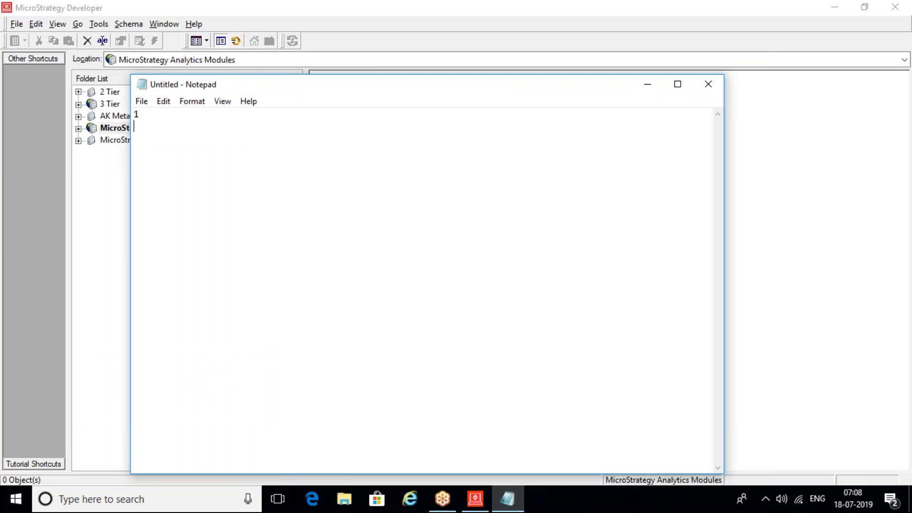
type(")")
key("BackSpace")
key("BackSpace")
key("BackSpace")
type(") Metadata")
left_click(677, 85)
key("Return")
key("BackSpace")
type("> Blank DB")
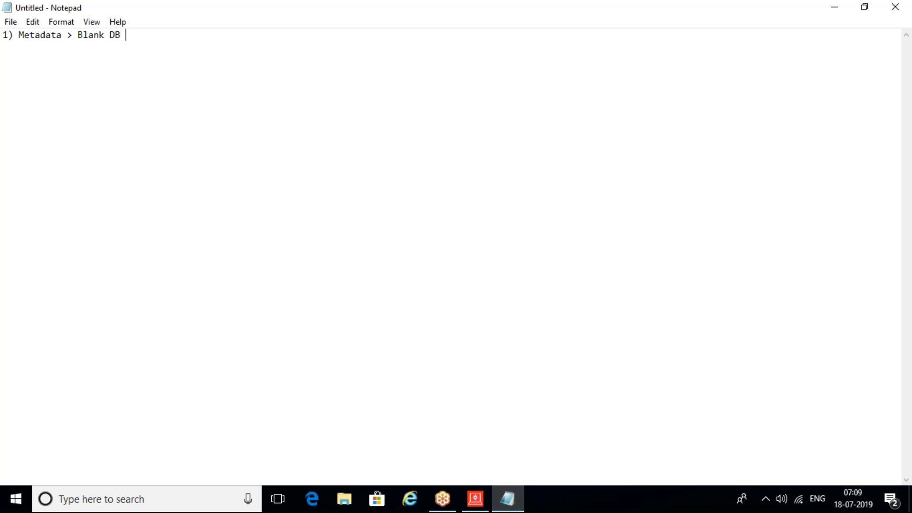
Step: Search Windows for access and launch Microsoft Office Access 2007, keeping its window maximized
key("super")
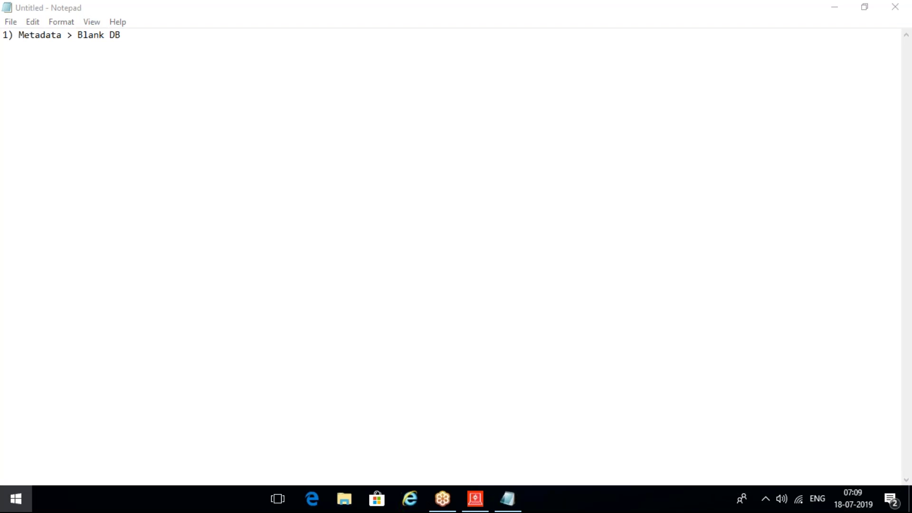
type("a")
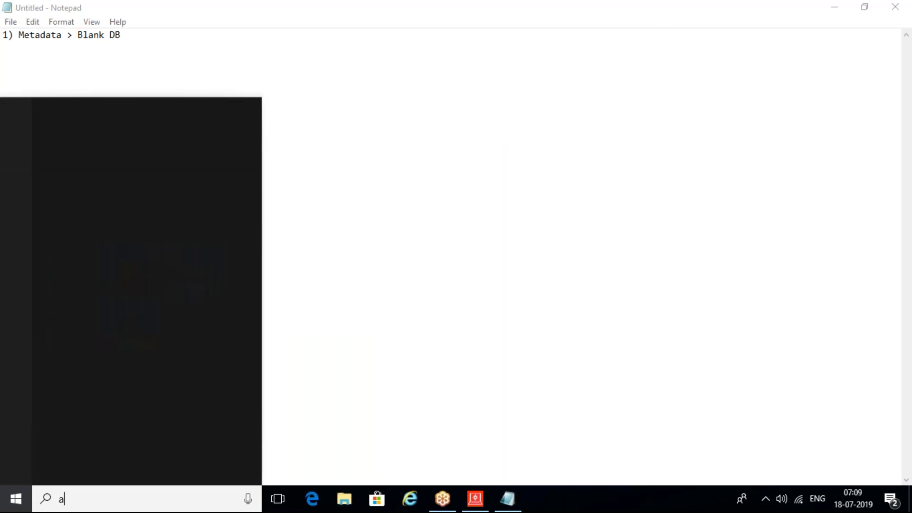
type("ccess")
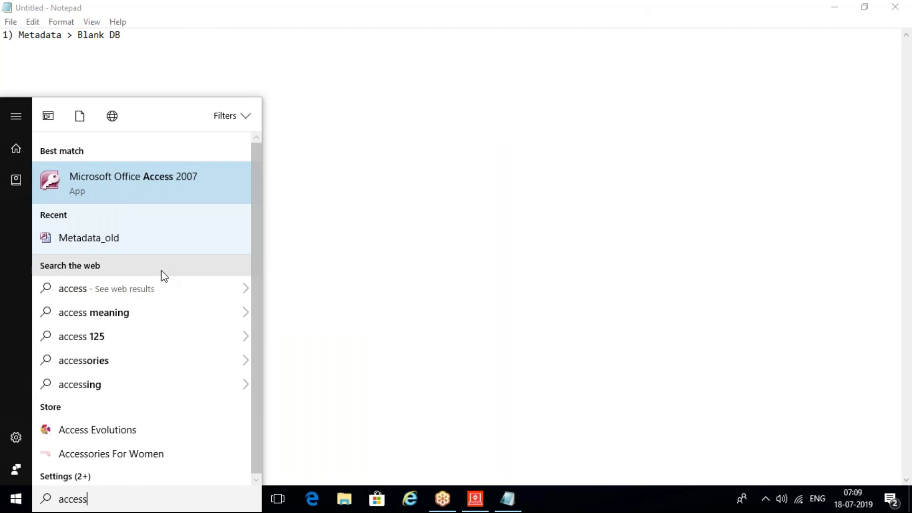
left_click(136, 182)
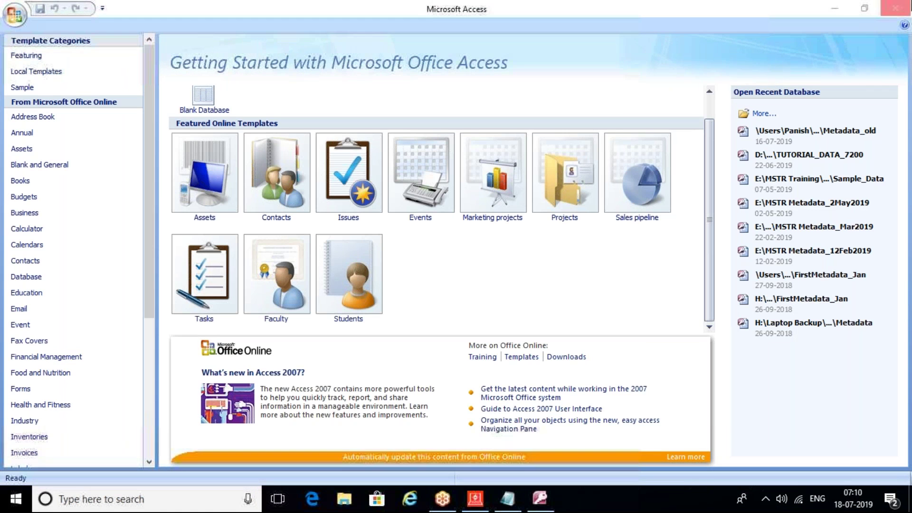
left_click(868, 10)
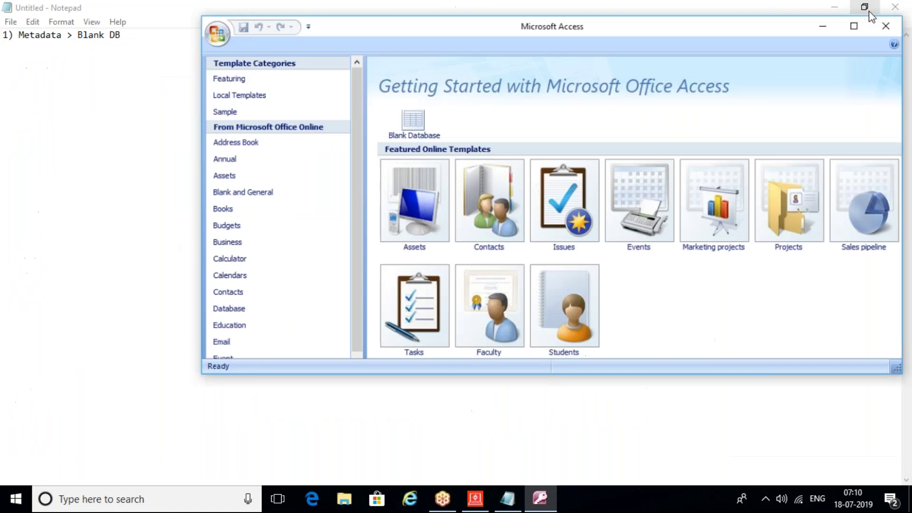
left_click(860, 42)
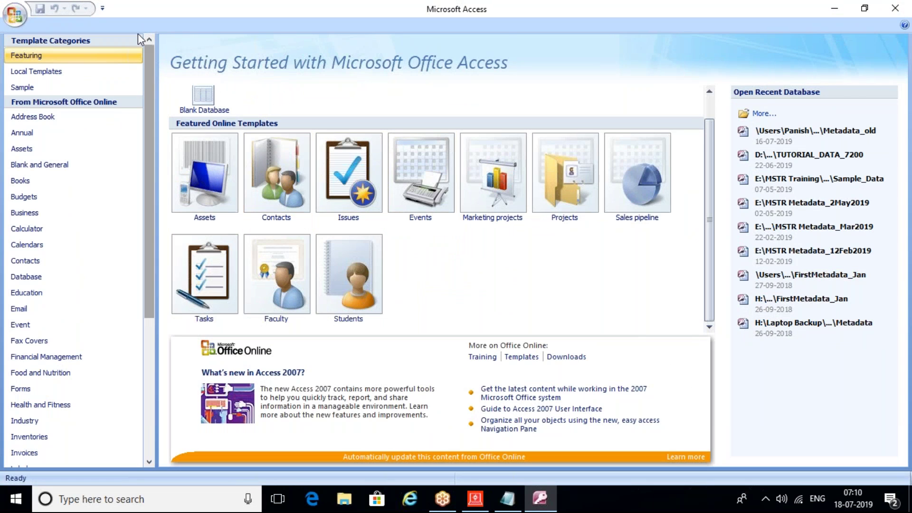
left_click(36, 88)
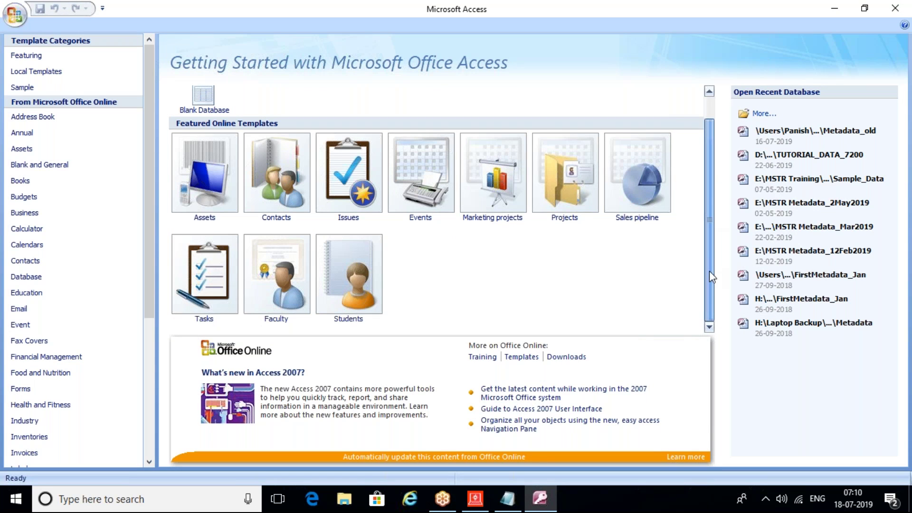
scroll(715, 113, "up", 1)
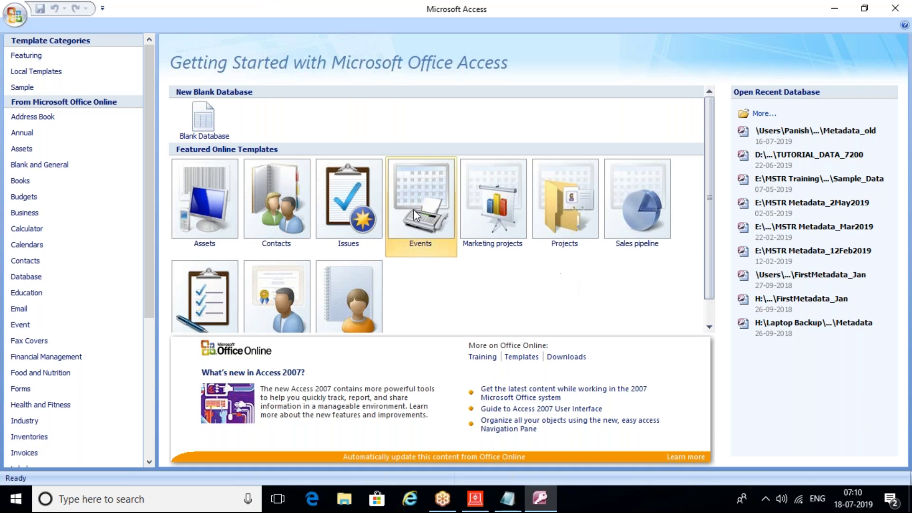
Step: Create a blank database named MSTR Metadata 18Jul2019 on the Installation (D:) drive and close Access
left_click(22, 13)
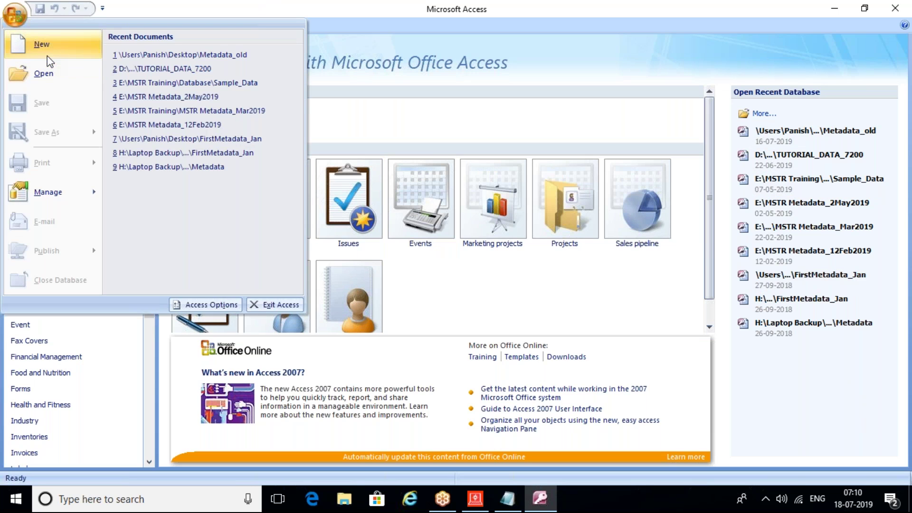
left_click(48, 60)
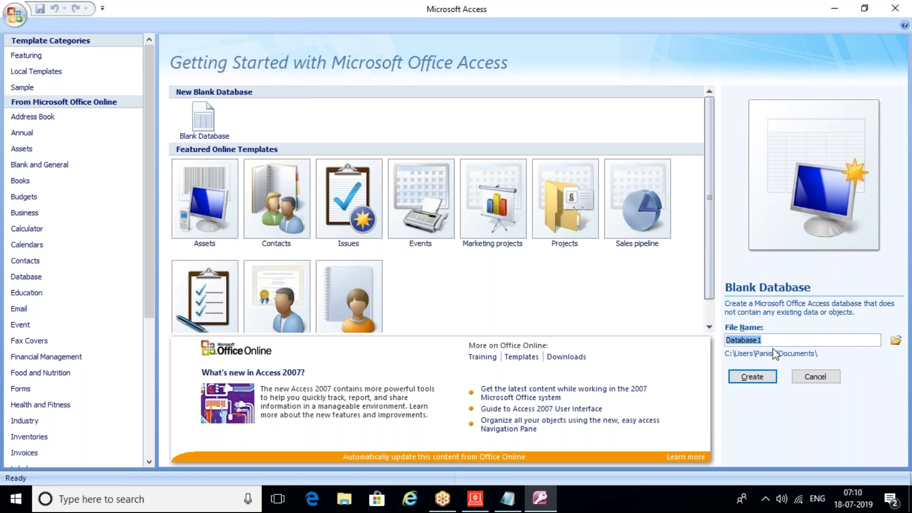
type("MSTR Metadata 18Jul2019")
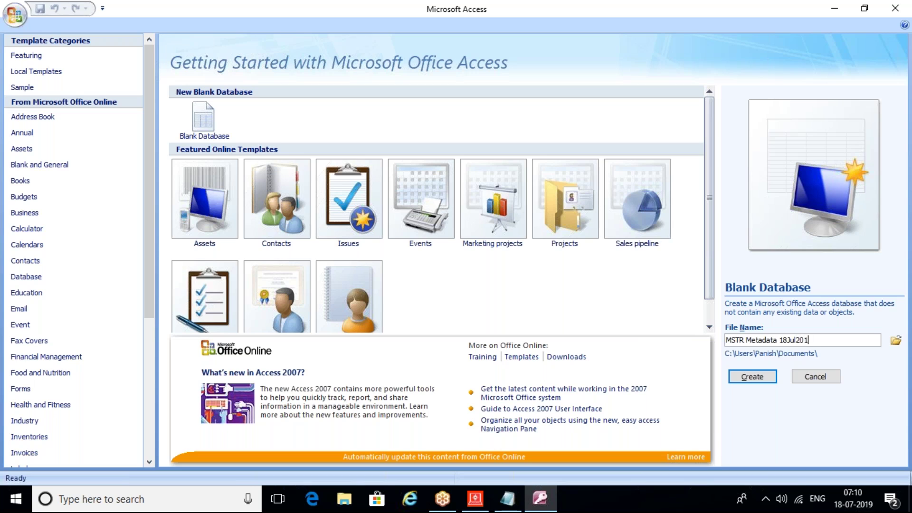
left_click(895, 340)
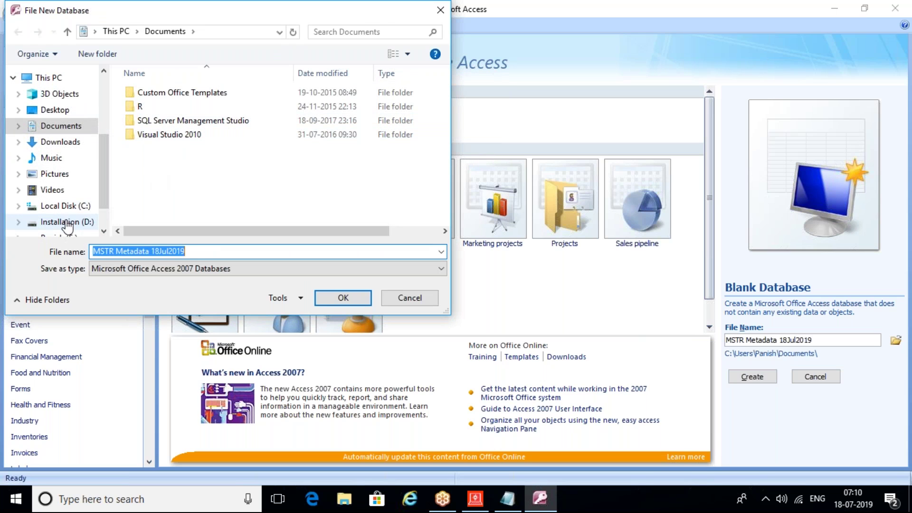
left_click(69, 222)
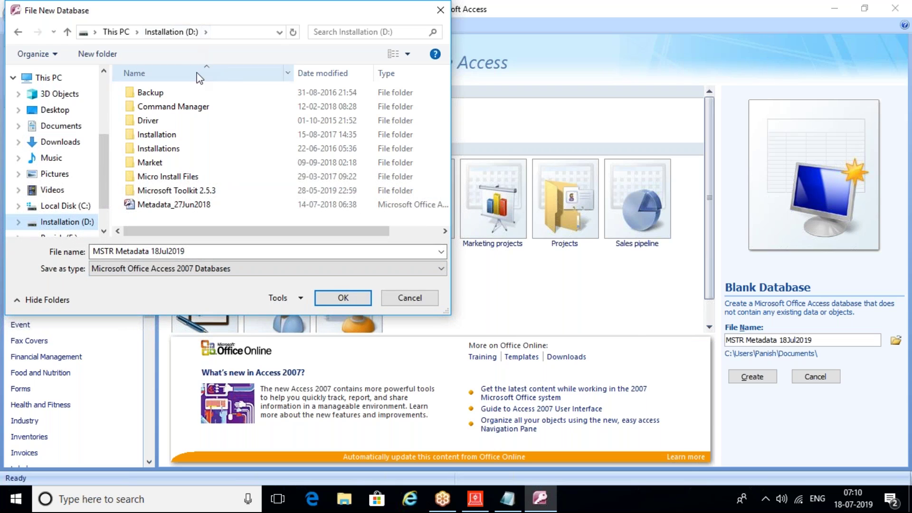
left_click(332, 301)
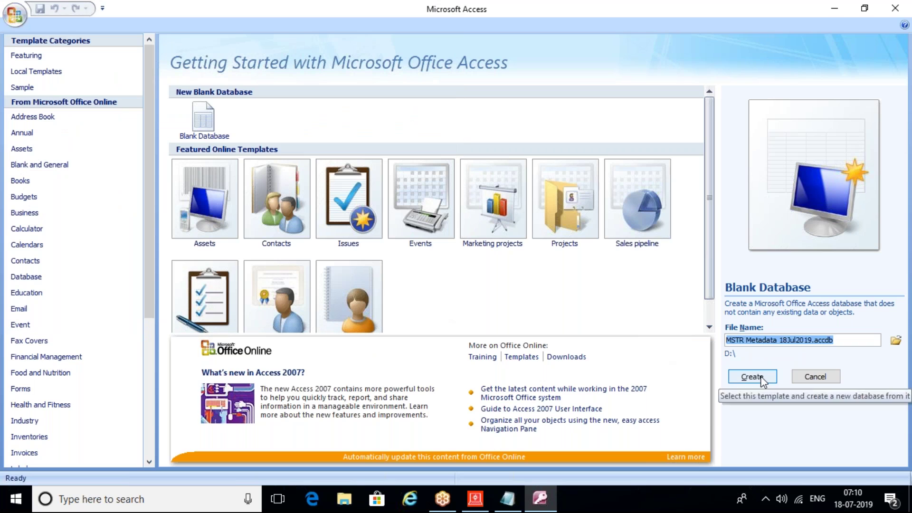
left_click(762, 382)
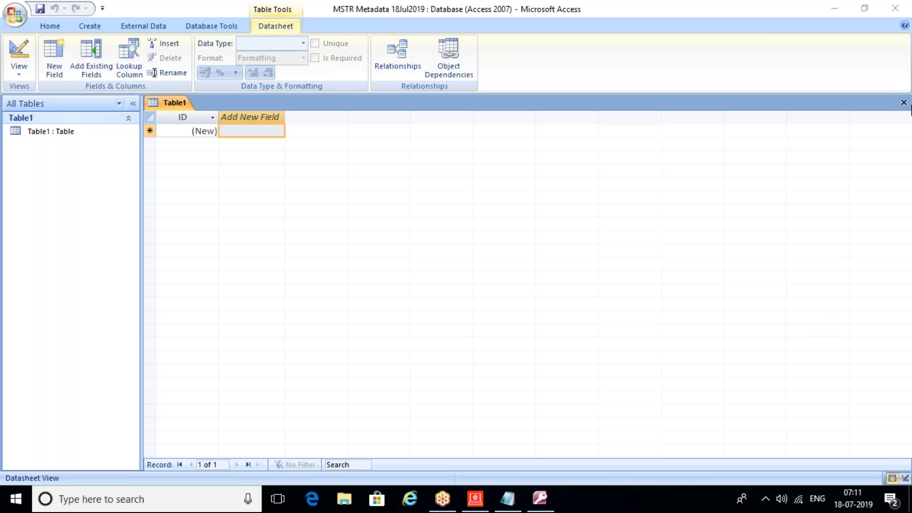
left_click(906, 6)
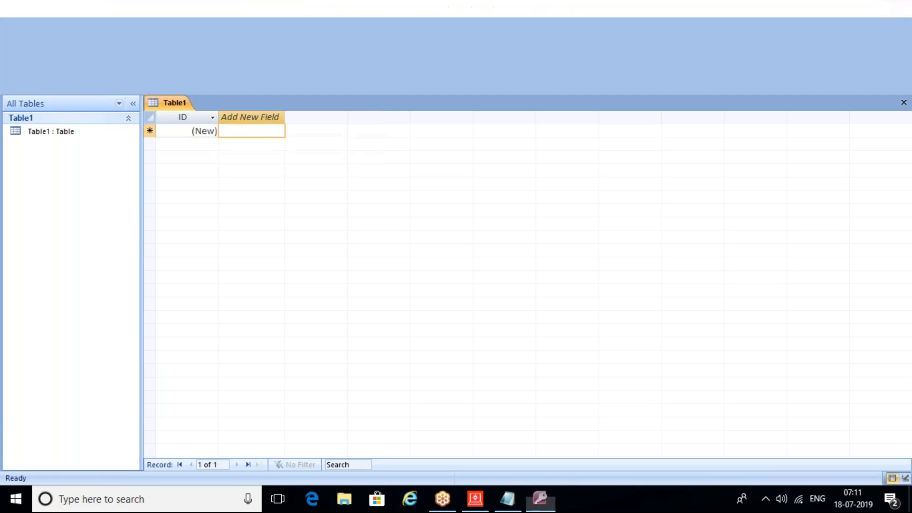
Step: Return to the Notepad note and put "> Blank DB" on its own indented line beneath Metadata
left_click(508, 499)
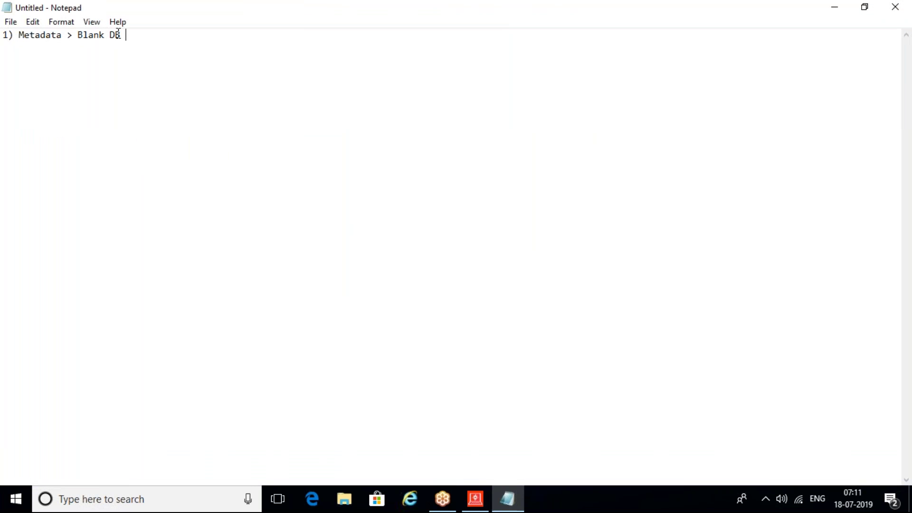
left_click(67, 36)
key("Return")
key("Tab")
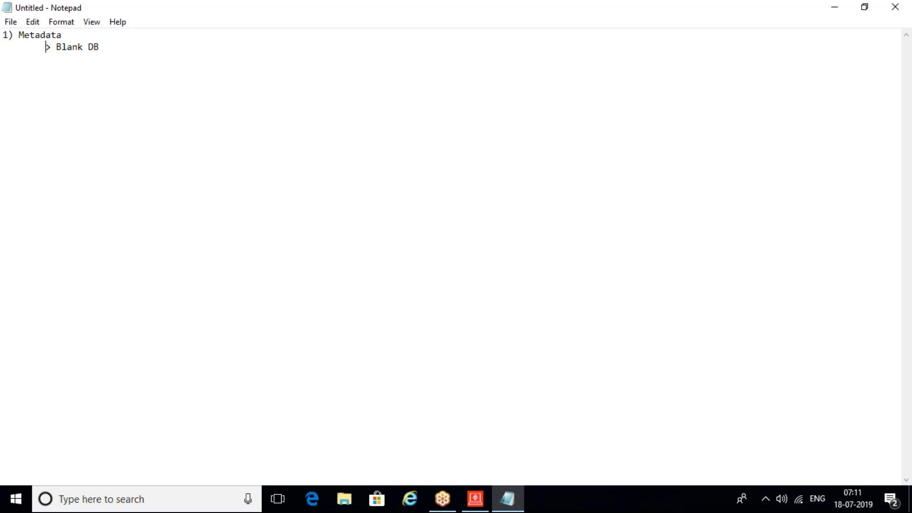
Step: Add the indented line "> ODBC" below "> Blank DB" in the note
key("Right")
key("Right")
key("Right")
key("Right")
key("Right")
key("Right")
key("Right")
key("Right")
key("Right")
key("Right")
key("Return")
key("Tab")
type(">")
type("ODBC")
Step: Open ODBC Data Sources (32-bit) and start adding a new System DSN
key("super")
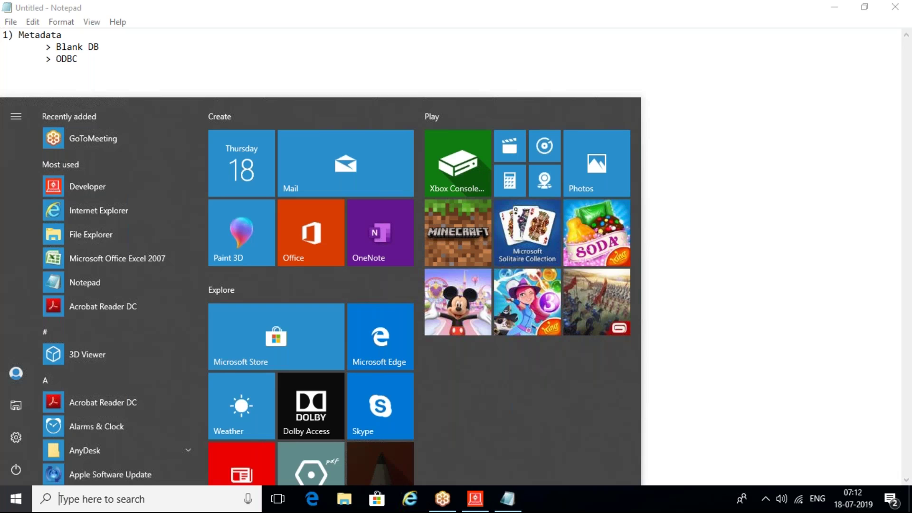
type("o")
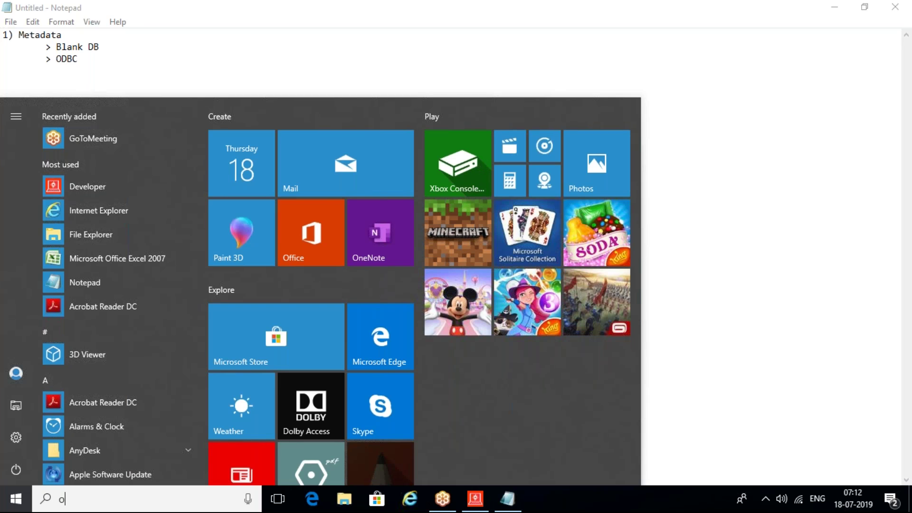
type("dbc")
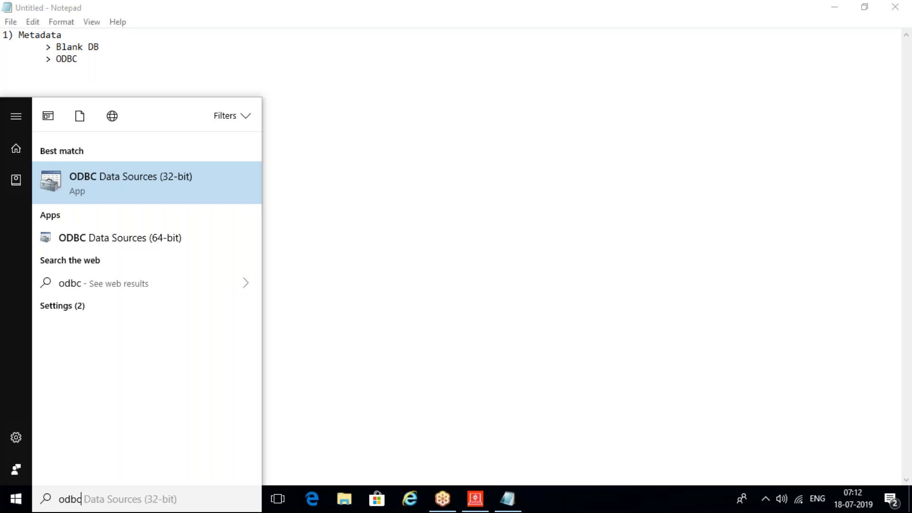
left_click(124, 186)
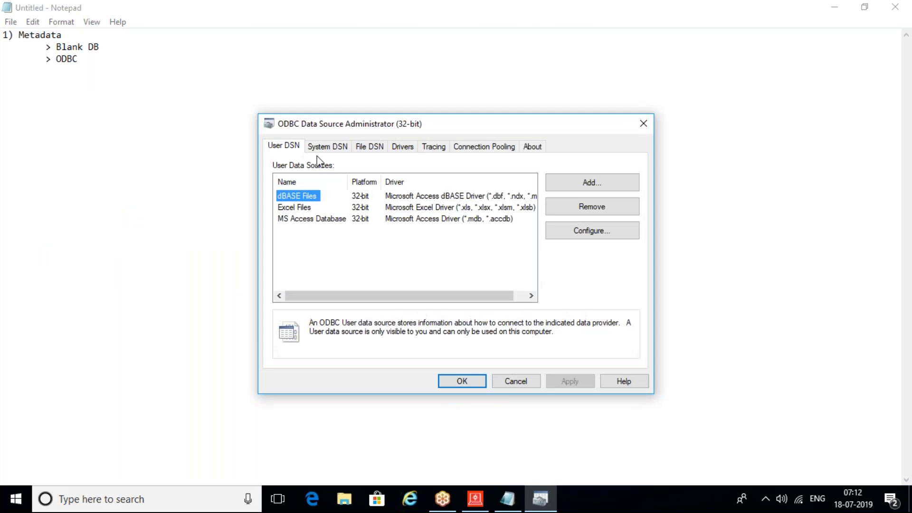
left_click(323, 150)
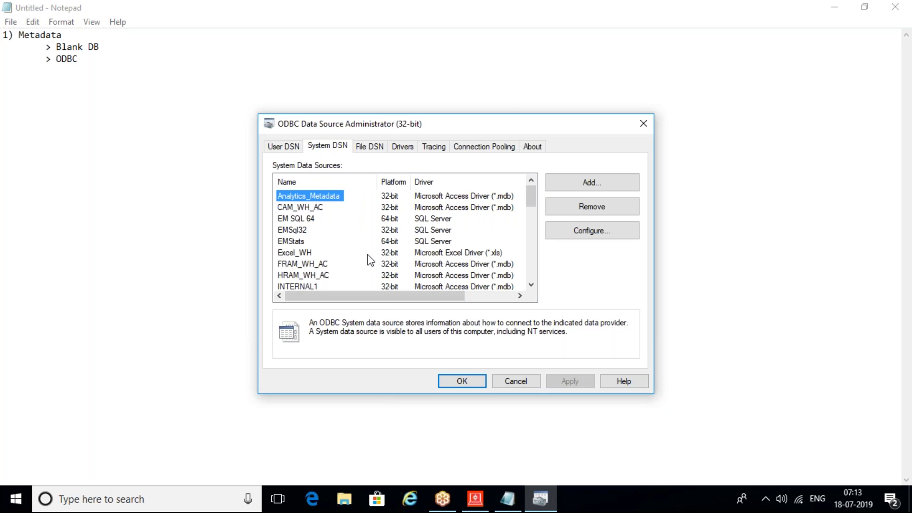
left_click(570, 189)
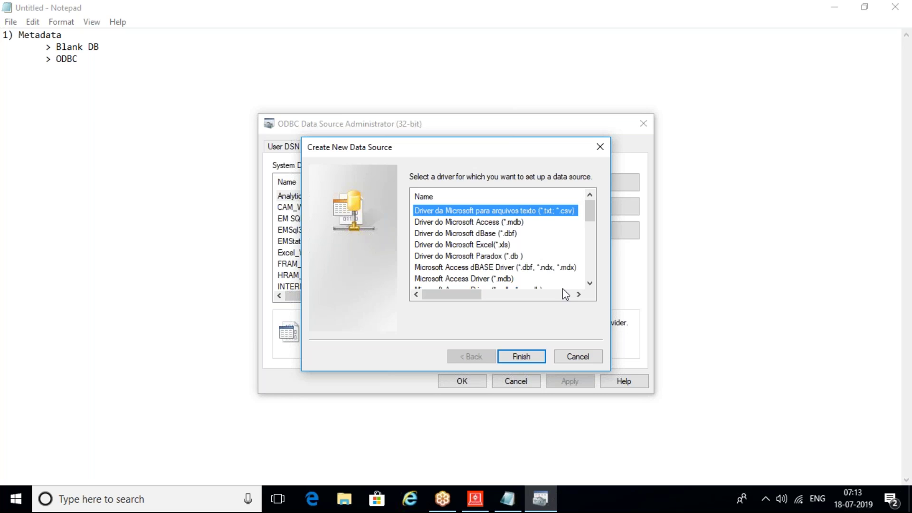
left_click(591, 285)
left_click(514, 281)
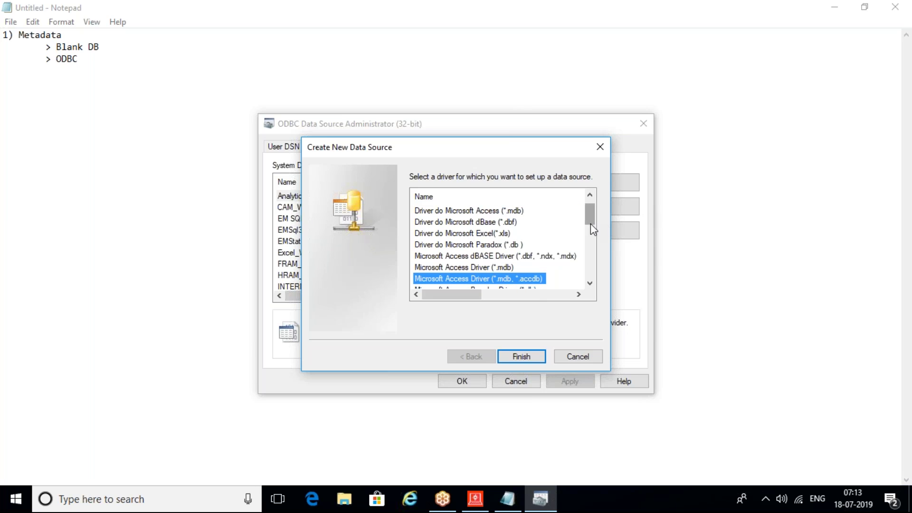
left_click_drag(591, 221, 591, 274)
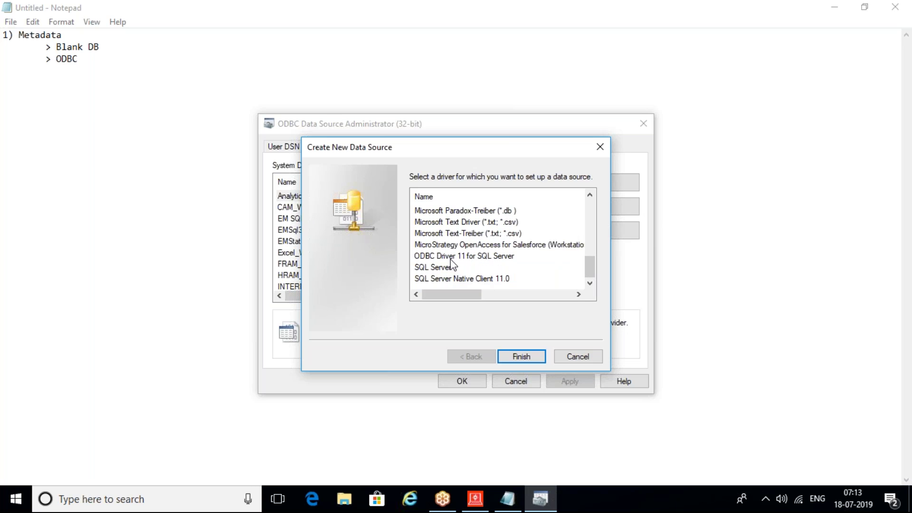
left_click(451, 257)
left_click(446, 271)
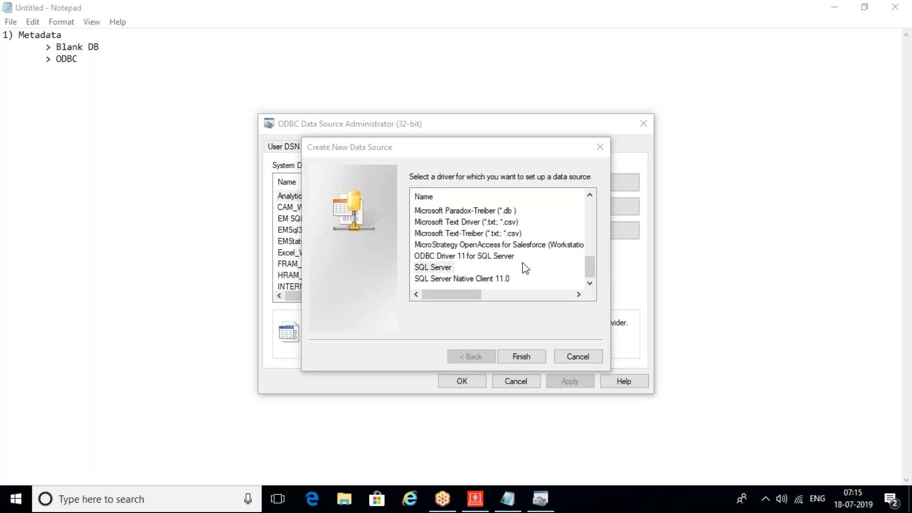
Step: Choose Microsoft Access Driver (*.mdb, *.accdb) as the driver for the new data source
left_click_drag(591, 274, 590, 209)
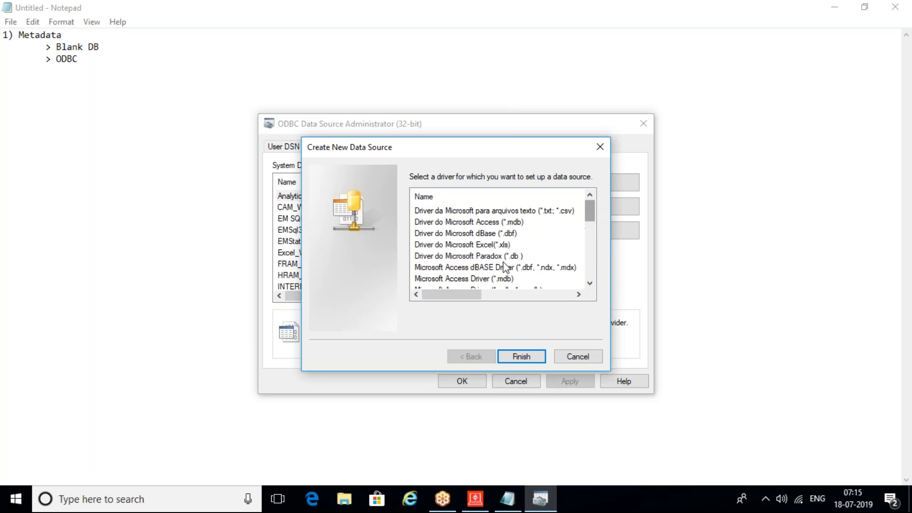
left_click(589, 283)
left_click(526, 279)
double_click(525, 279)
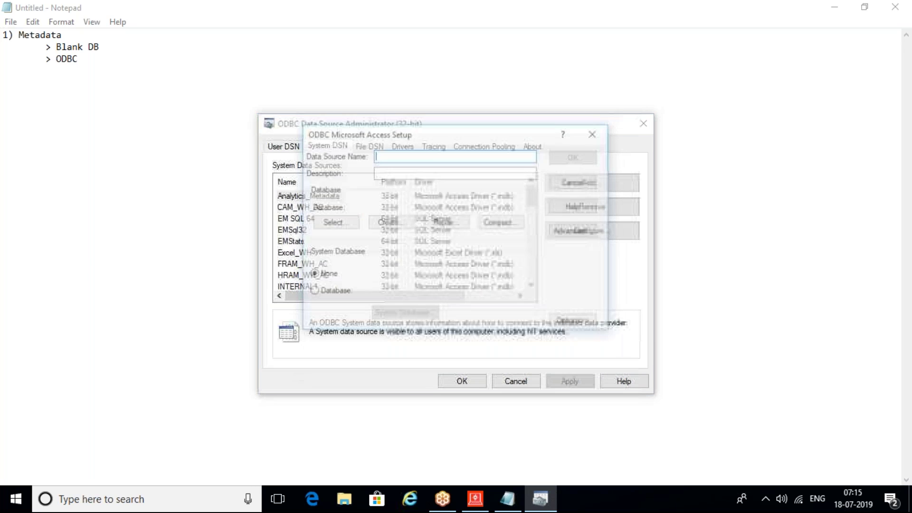
Step: Name the new Access data source "MSTR Metadata 18Jul2019"
type("MS")
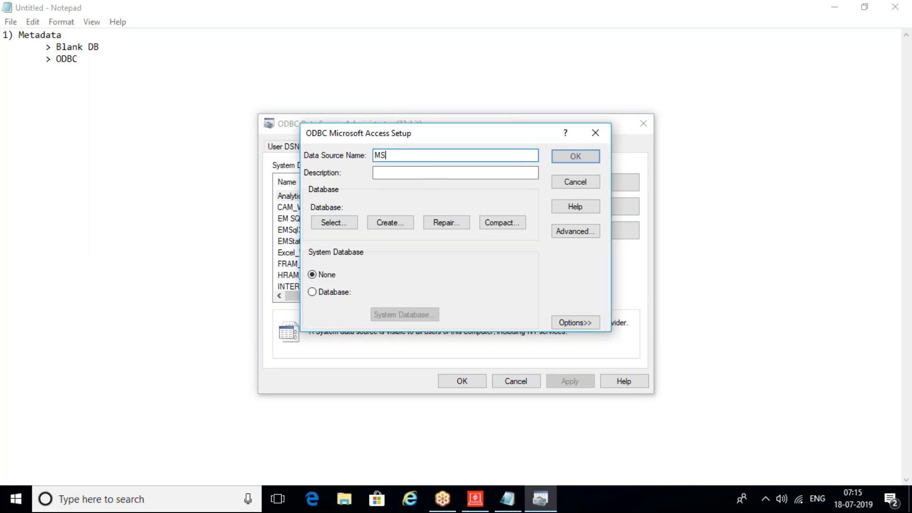
type("TR Metada")
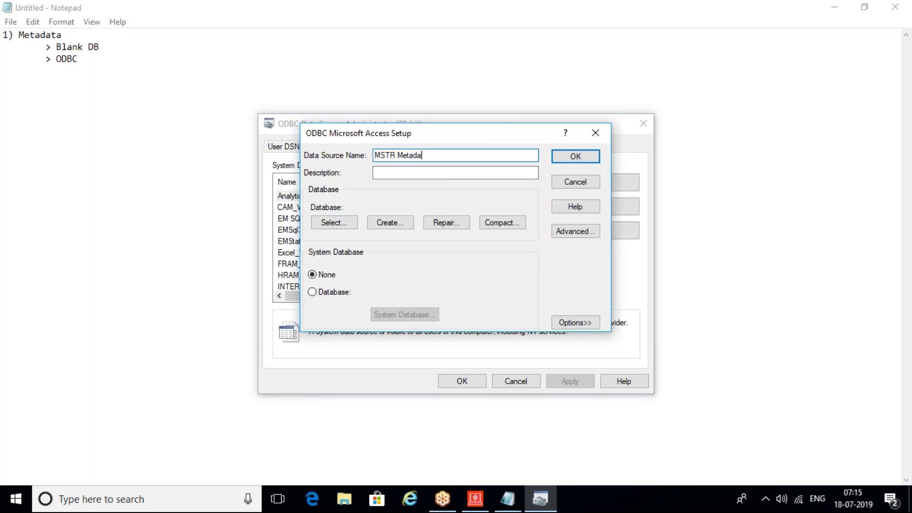
type("ta 18Jul2019")
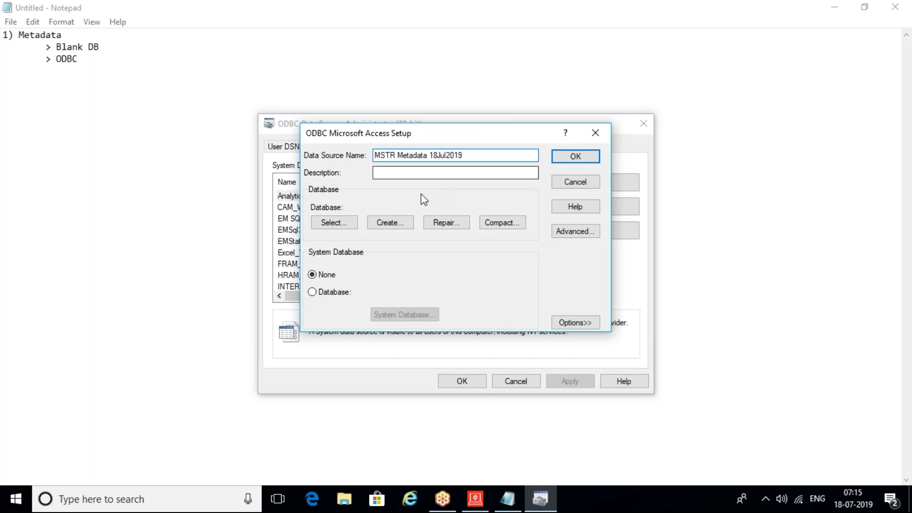
Step: Link the data source to MSTR Metadata 18Jul2019.accdb on the D: drive and save the DSN
left_click(334, 223)
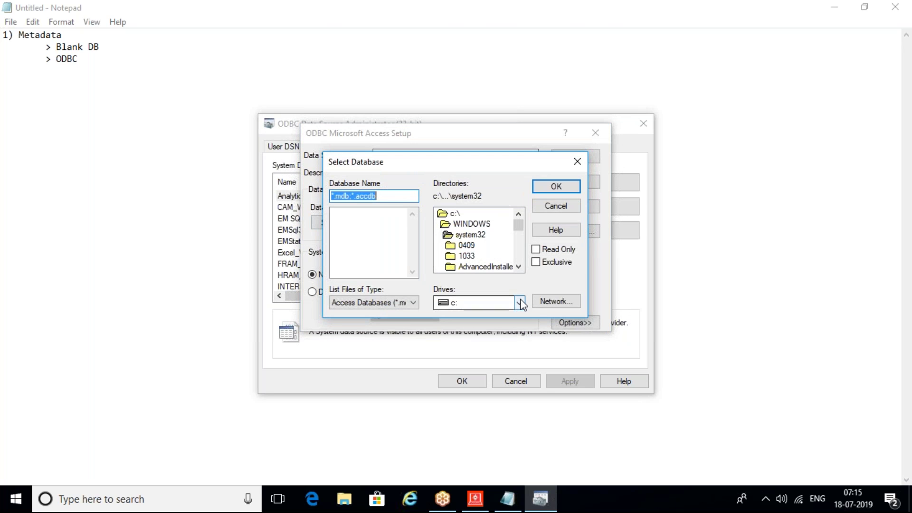
left_click(520, 303)
left_click(487, 327)
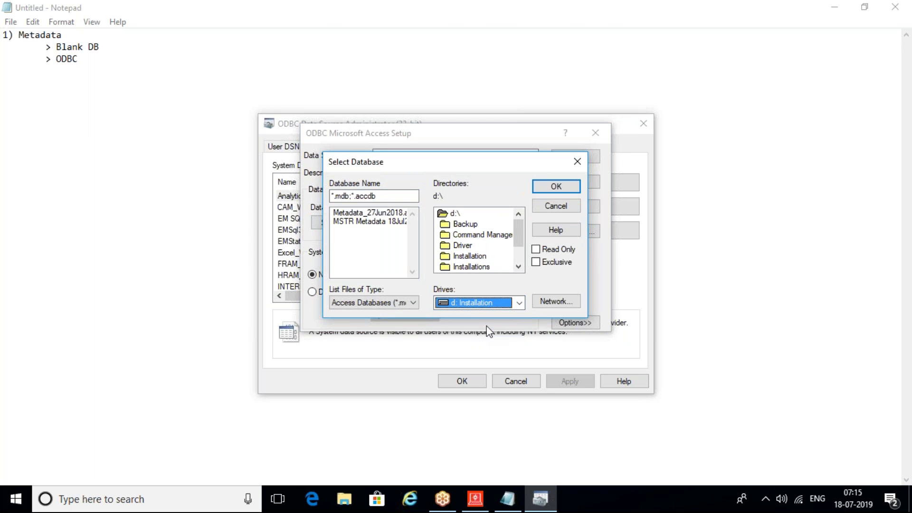
left_click(384, 222)
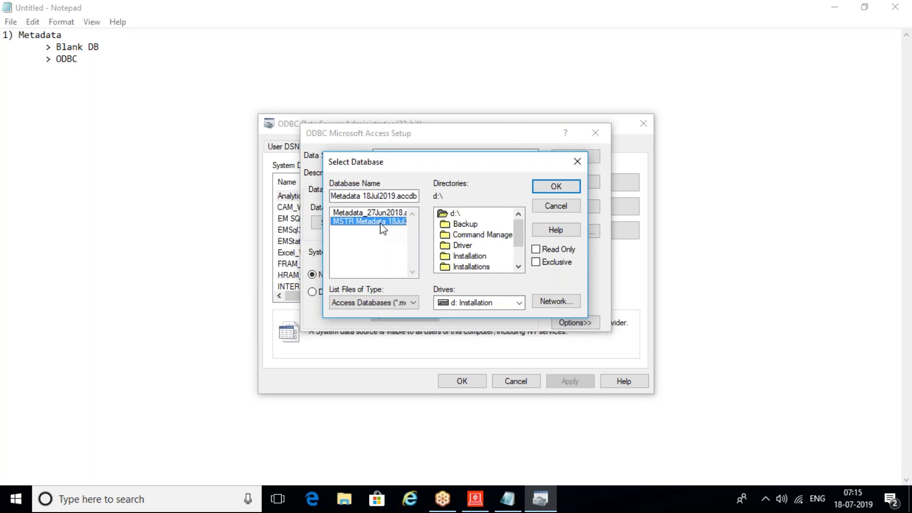
left_click(578, 185)
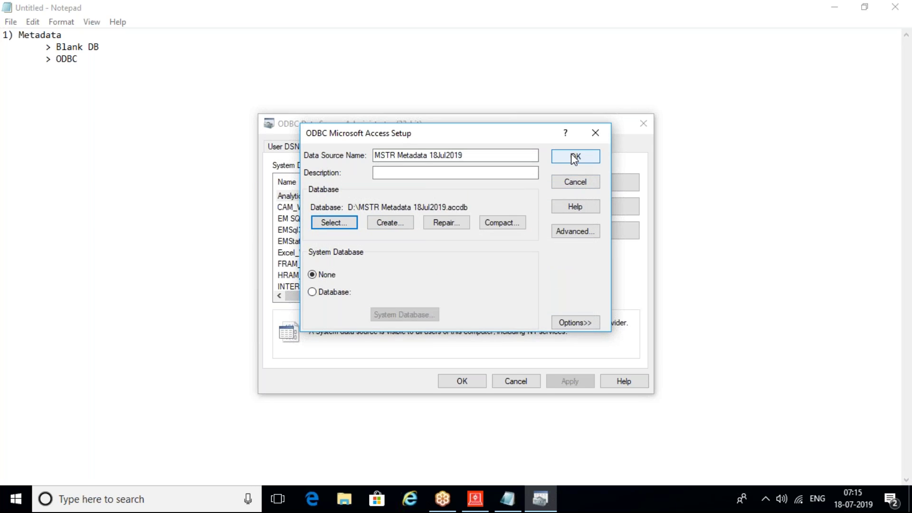
left_click(574, 156)
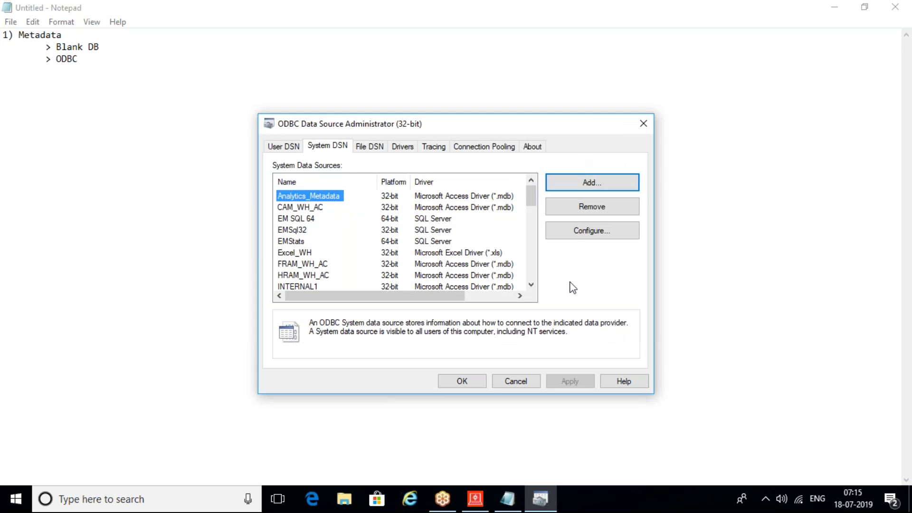
Step: Locate and select MSTR Metadata 18Jul2019 among the system data sources to check that it was added
scroll(532, 274, "down", 6)
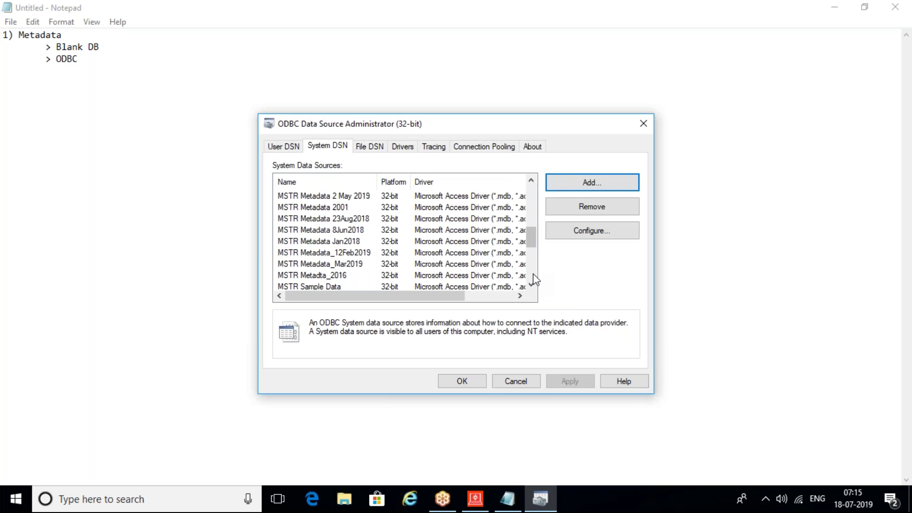
scroll(532, 274, "down", 3)
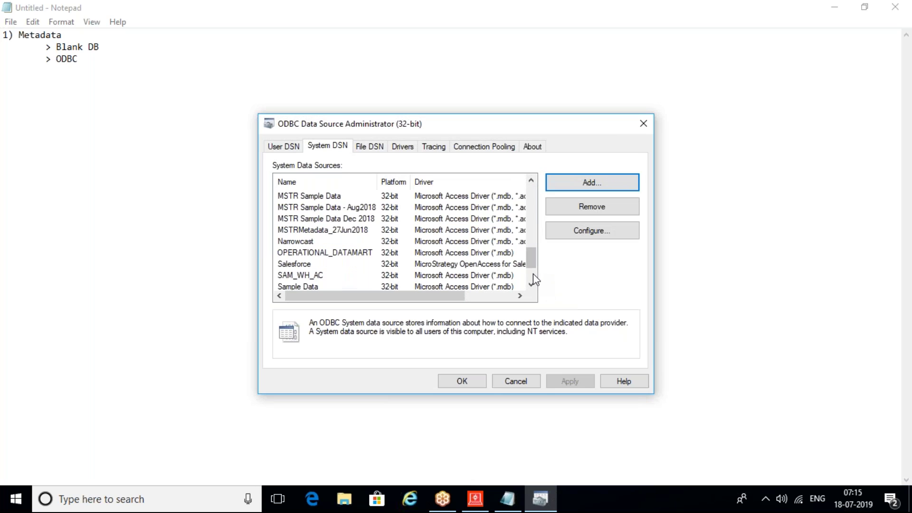
left_click(531, 234)
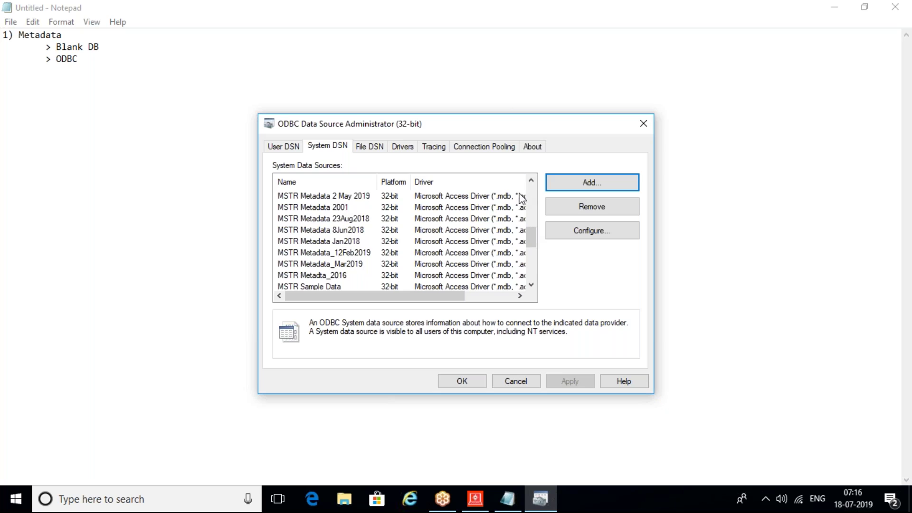
double_click(531, 180)
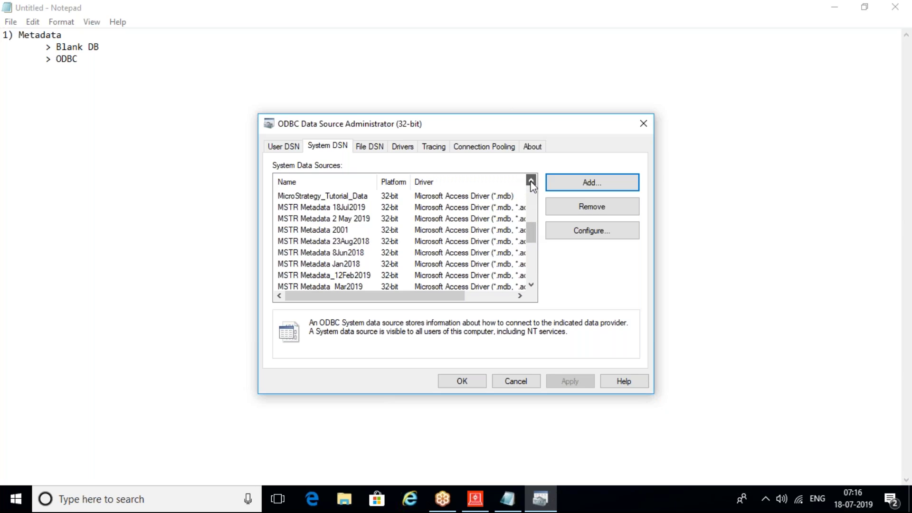
left_click(343, 211)
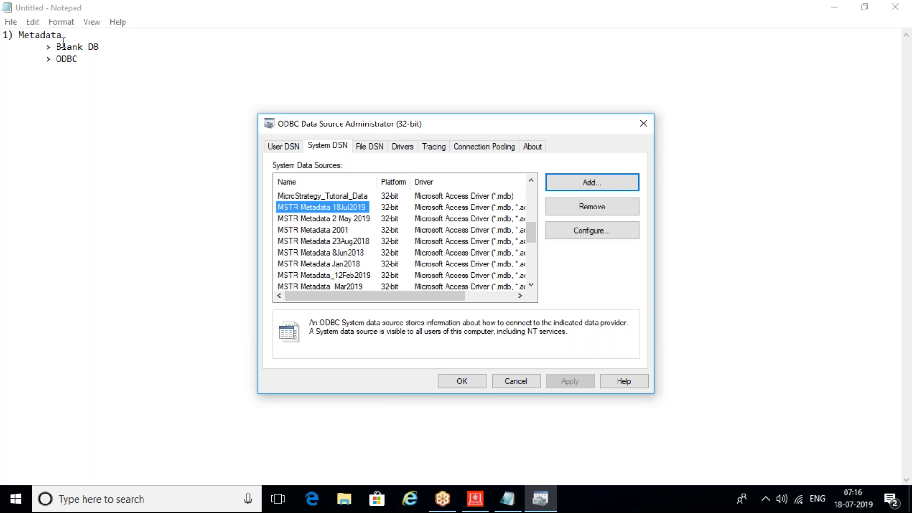
Step: Add the indented line "> Configuration Wizard" below "> ODBC" in the Notepad note
left_click(79, 59)
key("Return")
key("Tab")
type(">")
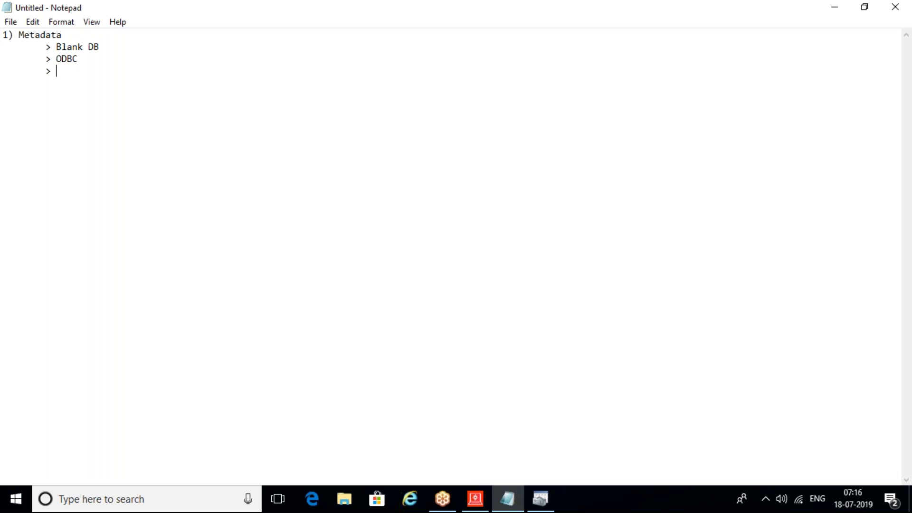
type("Configuration Wizard")
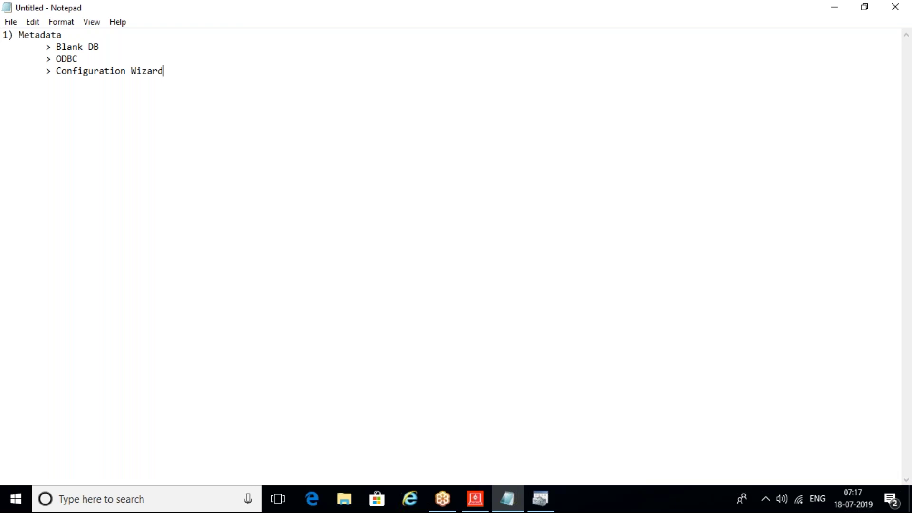
Step: Search Windows for the MicroStrategy Configuration Wizard and launch it
key("super")
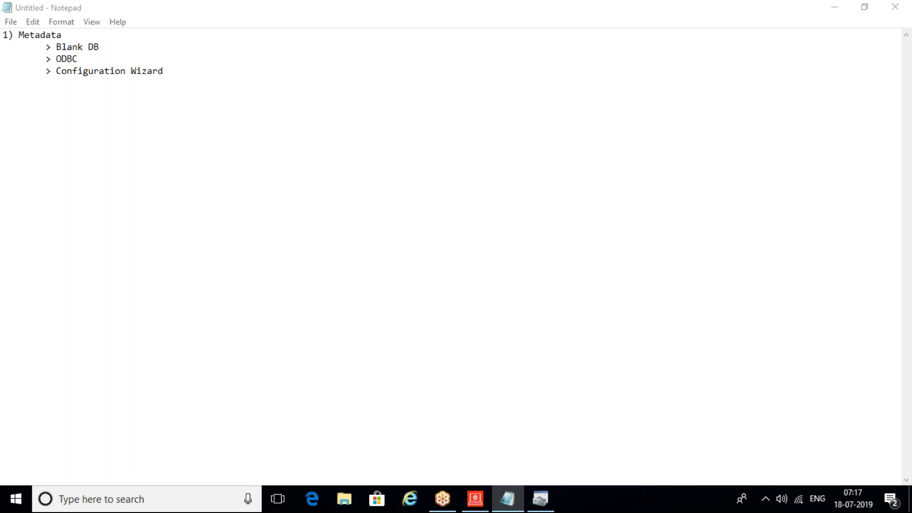
type("co")
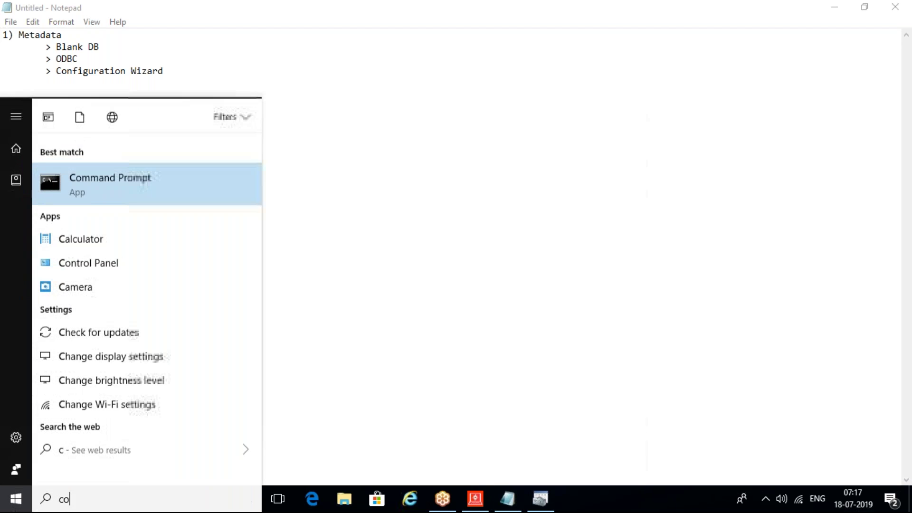
type("nfigu")
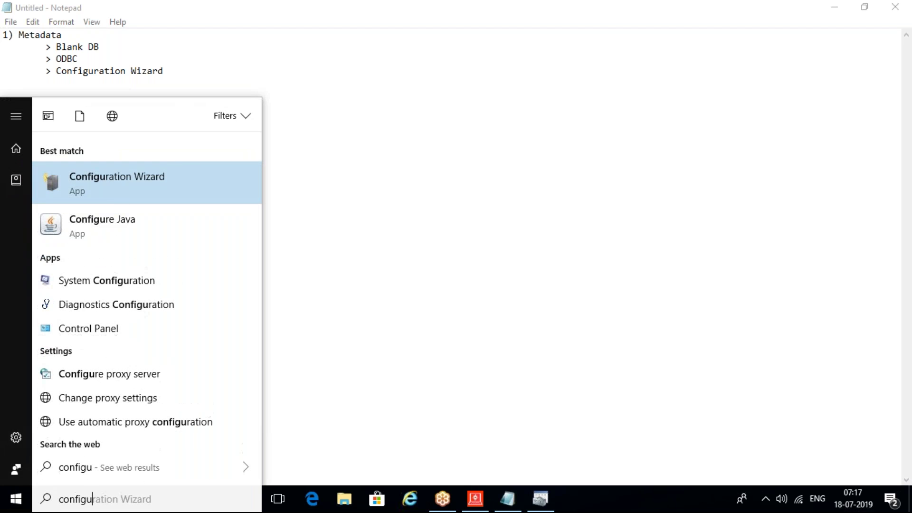
left_click(133, 186)
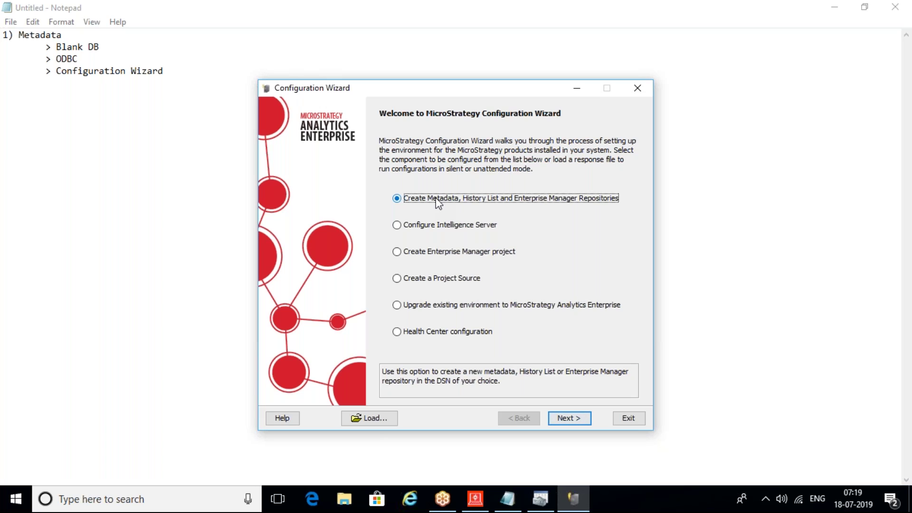
Step: Start creating repositories with only the Metadata type enabled, excluding History List and Statistics & Enterprise Manager Repository
left_click(569, 416)
left_click(385, 282)
left_click(384, 352)
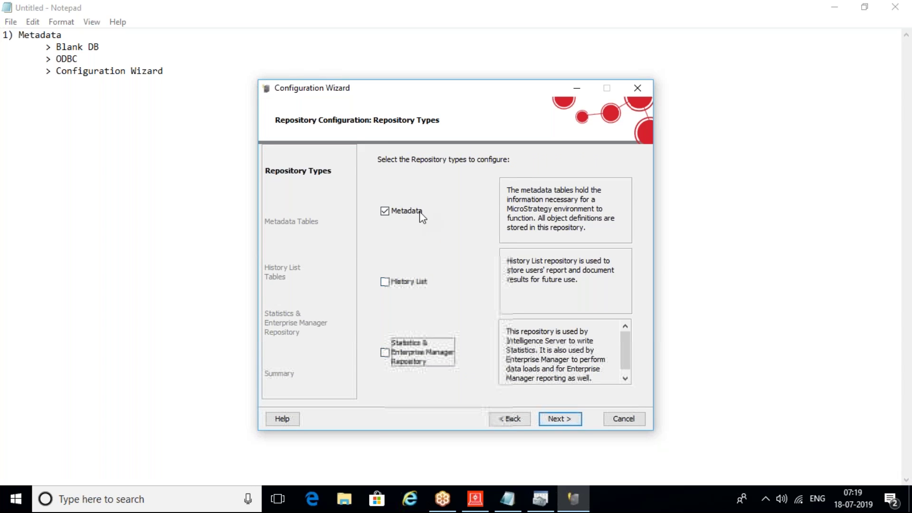
left_click(572, 415)
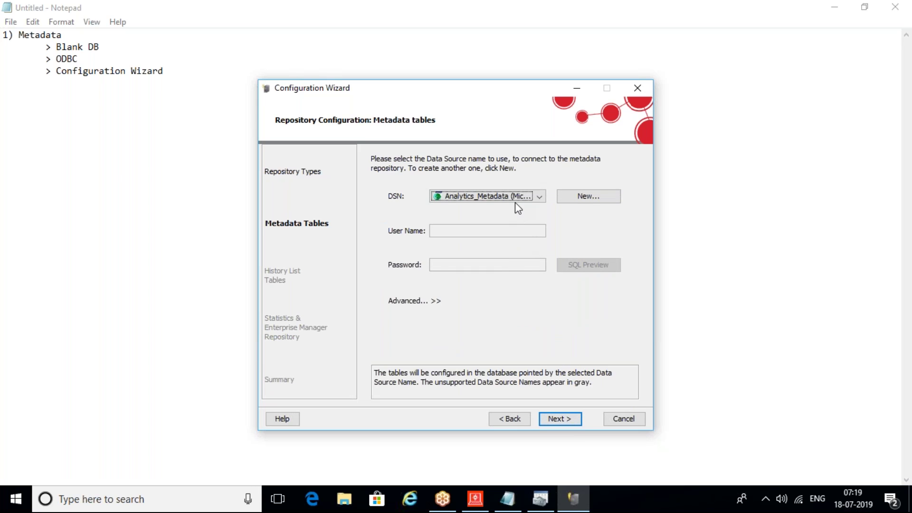
Step: Set the metadata repository's DSN to MSTR Metadata 18Jul2019 and proceed to the configuration summary
left_click(515, 200)
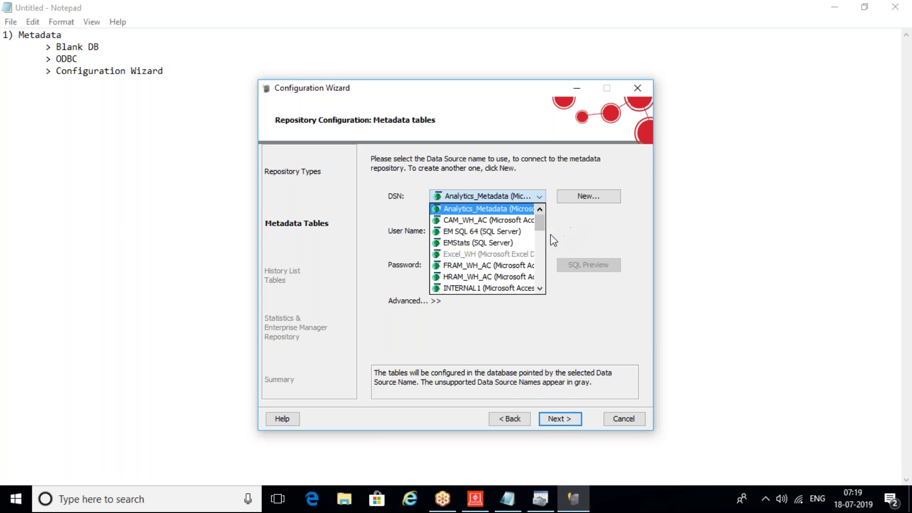
mouse_move(543, 228)
left_mouse_down()
mouse_move(545, 297)
mouse_move(543, 244)
left_mouse_up()
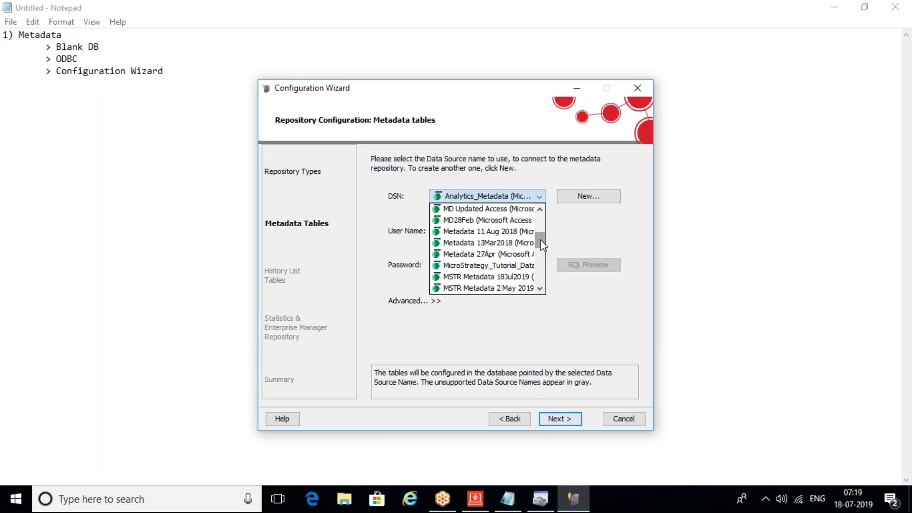
left_click(517, 278)
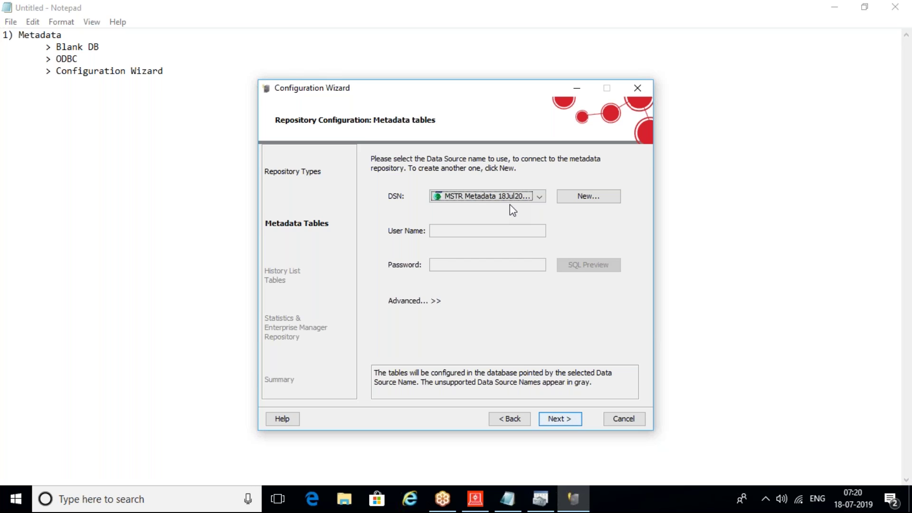
left_click(571, 416)
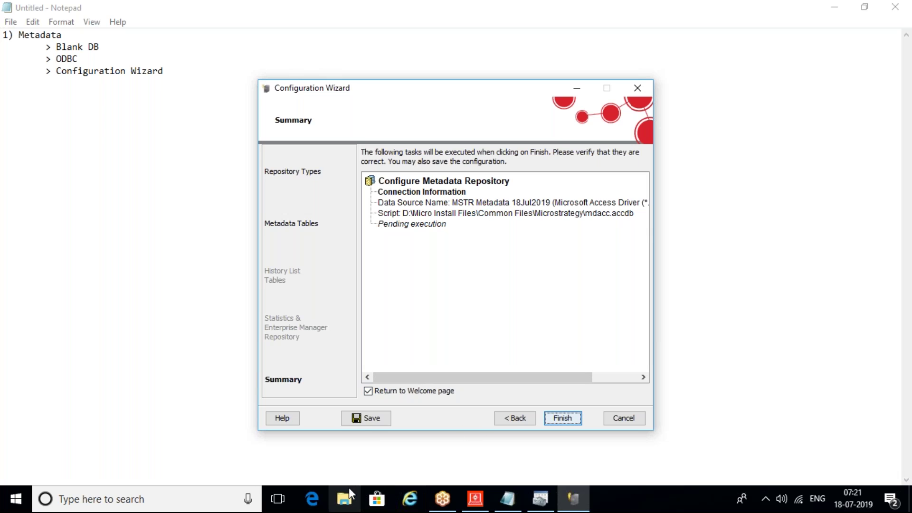
Step: Switch to File Explorer and open the folder D:\Micro Install Files\Common Files\Microstrategy
left_click(344, 504)
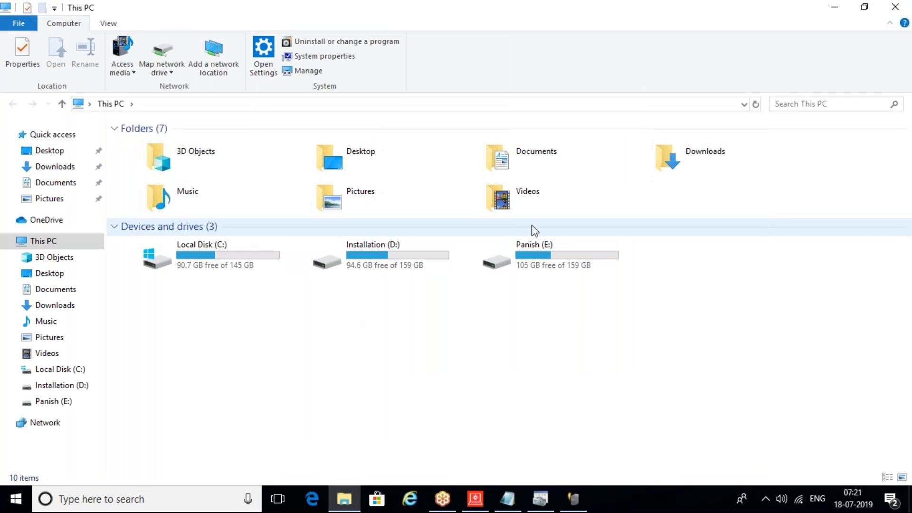
double_click(393, 267)
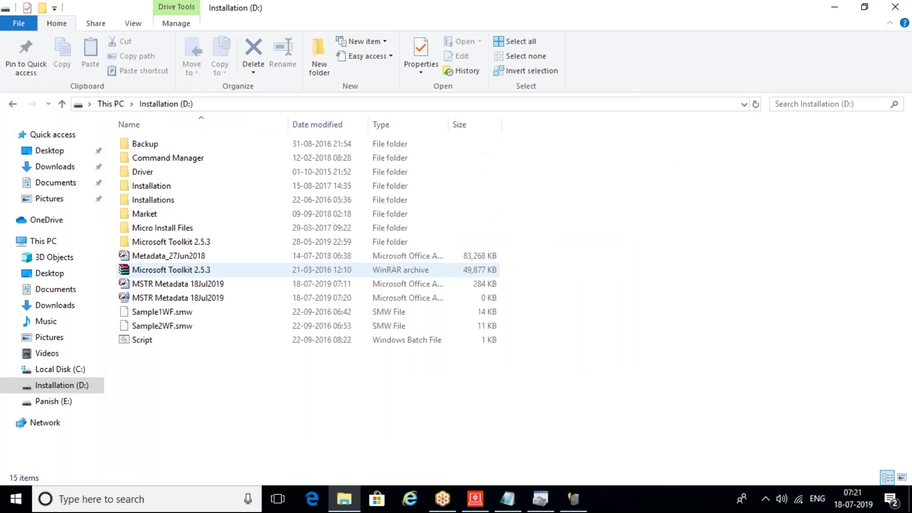
double_click(153, 229)
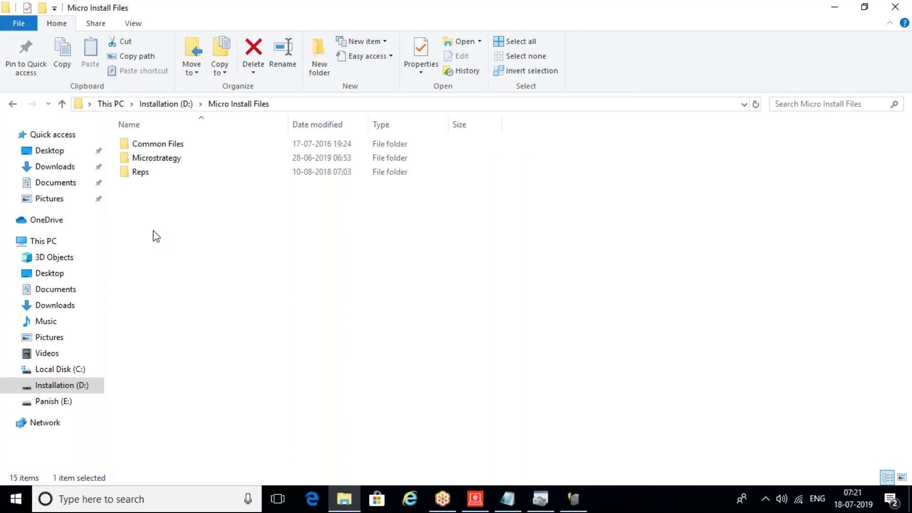
double_click(157, 148)
double_click(157, 148)
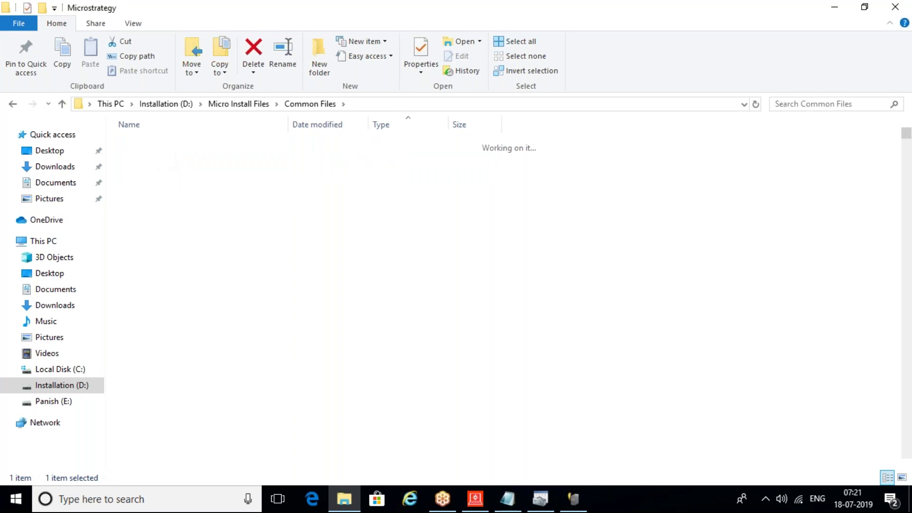
Step: Find the metadata SQL scripts from mdacc to mdtera, select them as a group, and single out mdacc
left_click_drag(907, 138, 907, 449)
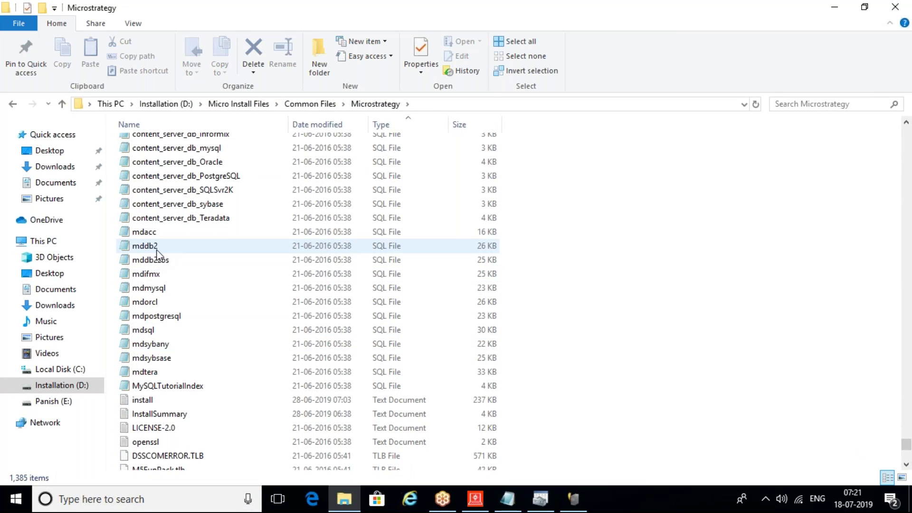
left_click(154, 234)
left_click(149, 375, "shift")
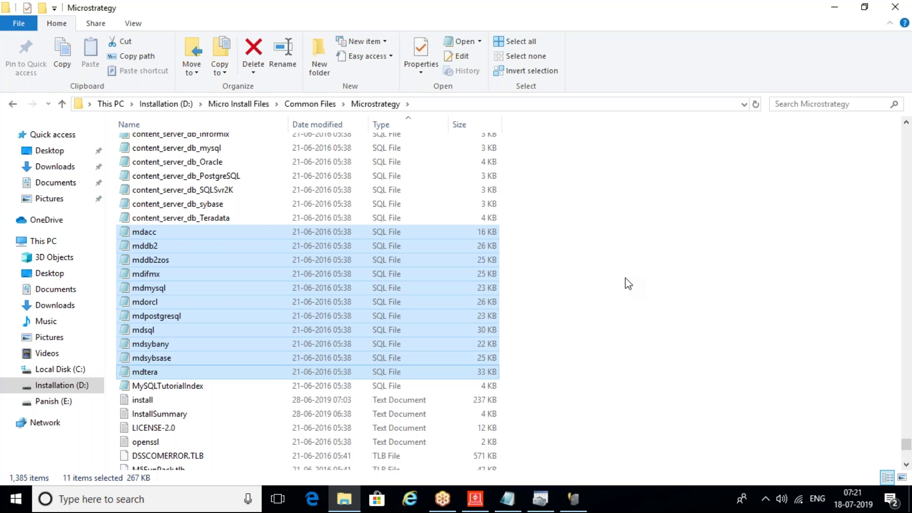
left_click(141, 235)
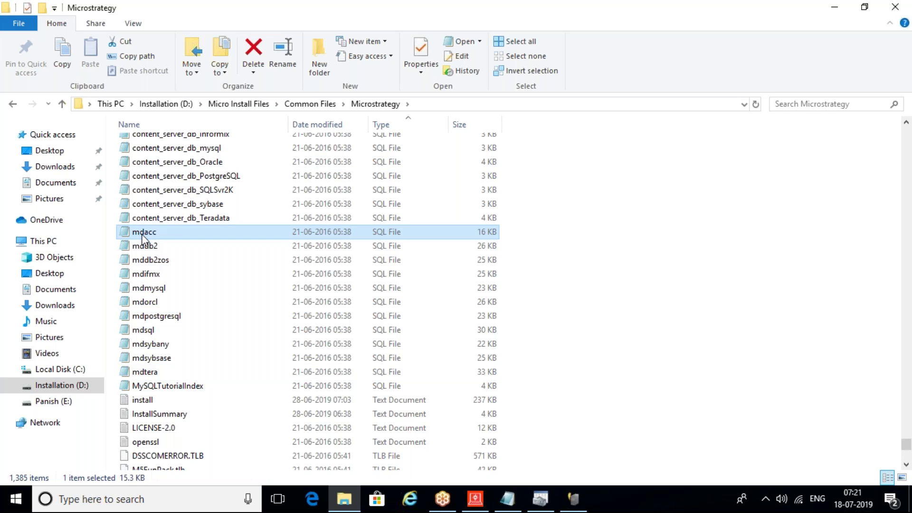
Step: Open the mdacc SQL script in a maximized Notepad window and examine its table creation statements
double_click(143, 236)
scroll(722, 144, "down", 1)
scroll(722, 143, "down", 10)
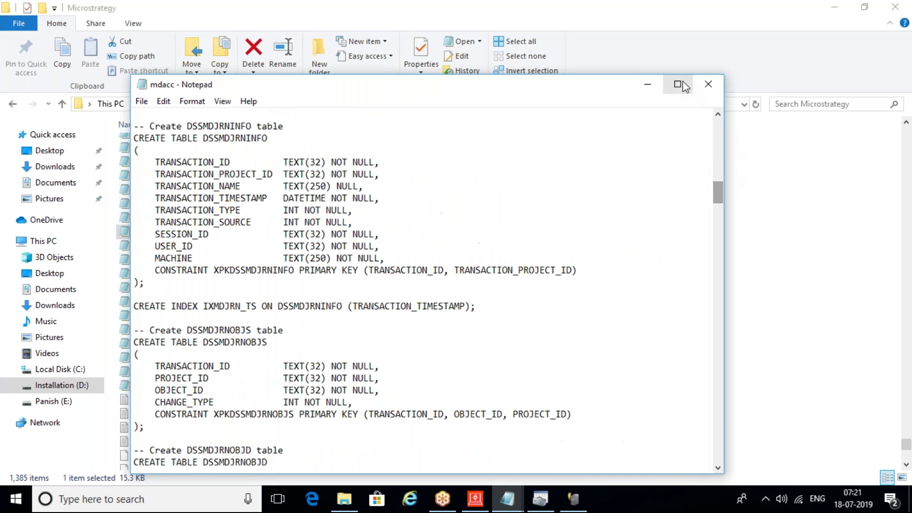
left_click(677, 84)
left_click_drag(909, 121, 909, 166)
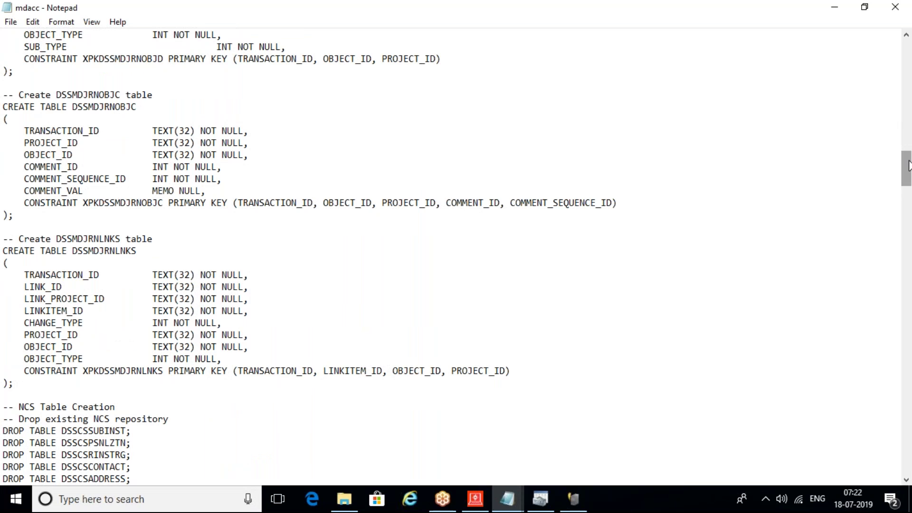
left_click_drag(908, 166, 907, 250)
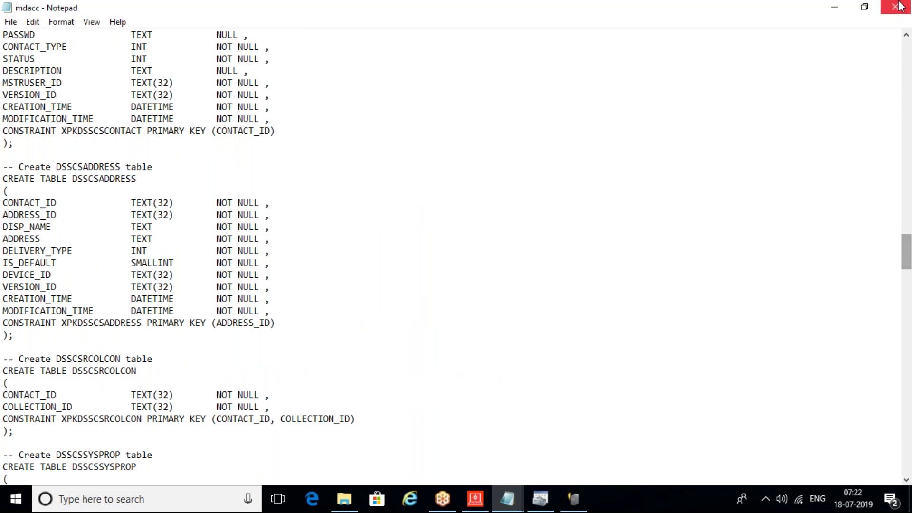
Step: Close the mdacc script, review the Configuration Wizard's metadata repository summary, and return to the script files in File Explorer
left_click(897, 6)
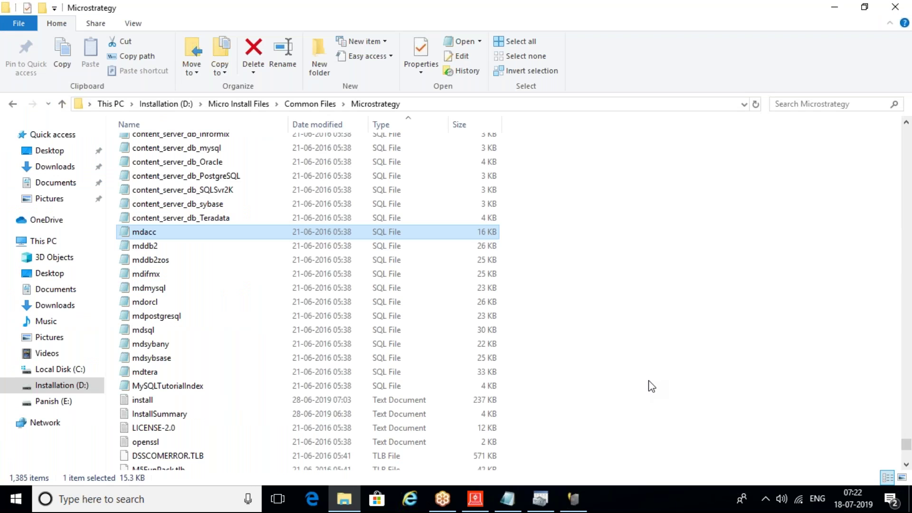
left_click(574, 499)
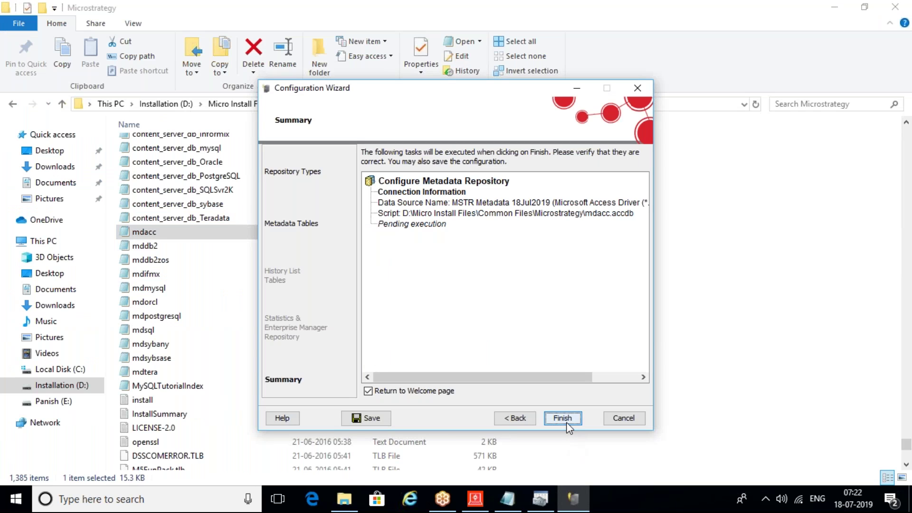
left_click(135, 232)
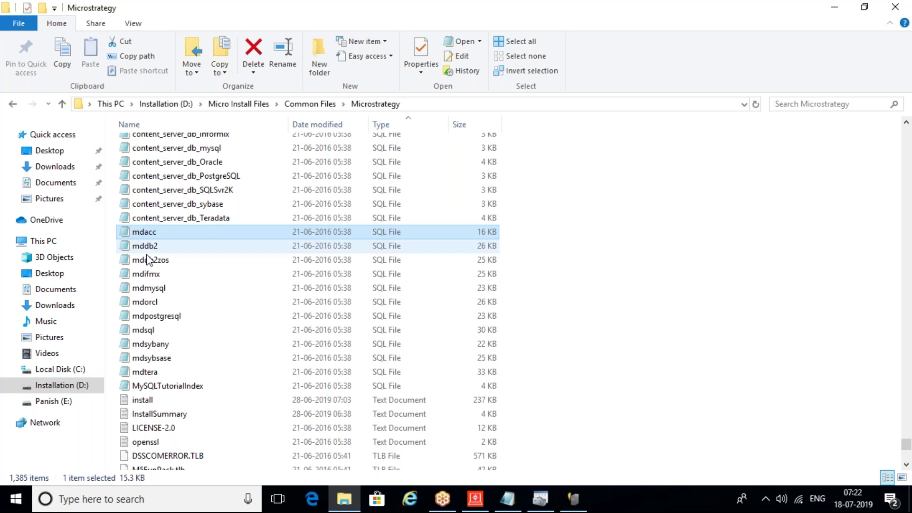
Step: Open the mdorcl SQL script, examine its Oracle table creation statements, and close it
left_click(151, 306)
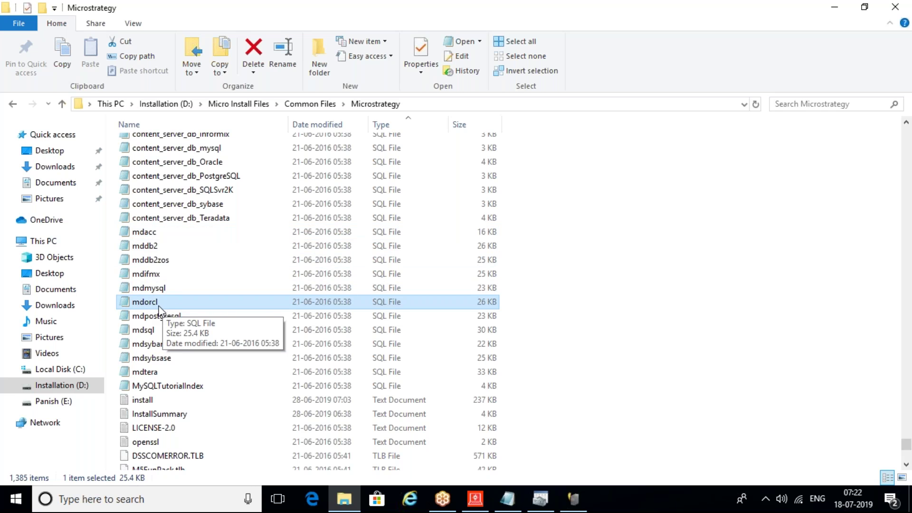
double_click(159, 307)
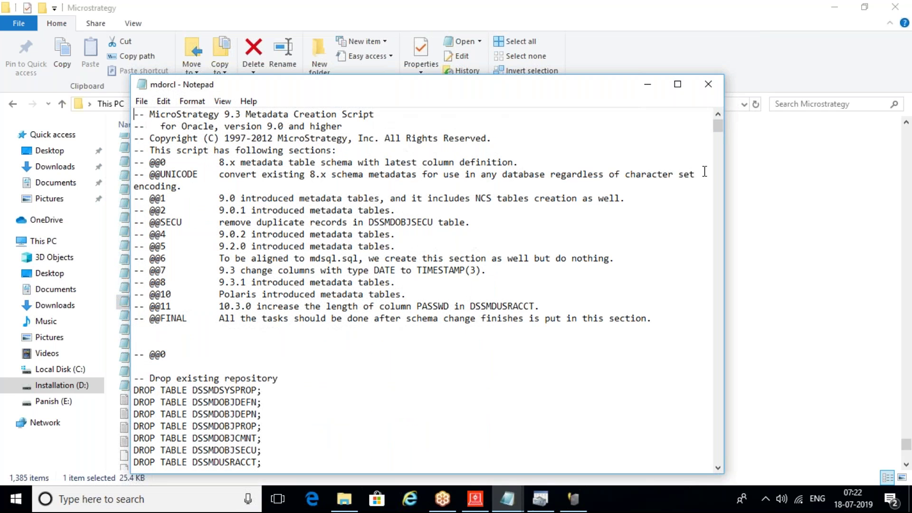
left_click_drag(719, 124, 722, 253)
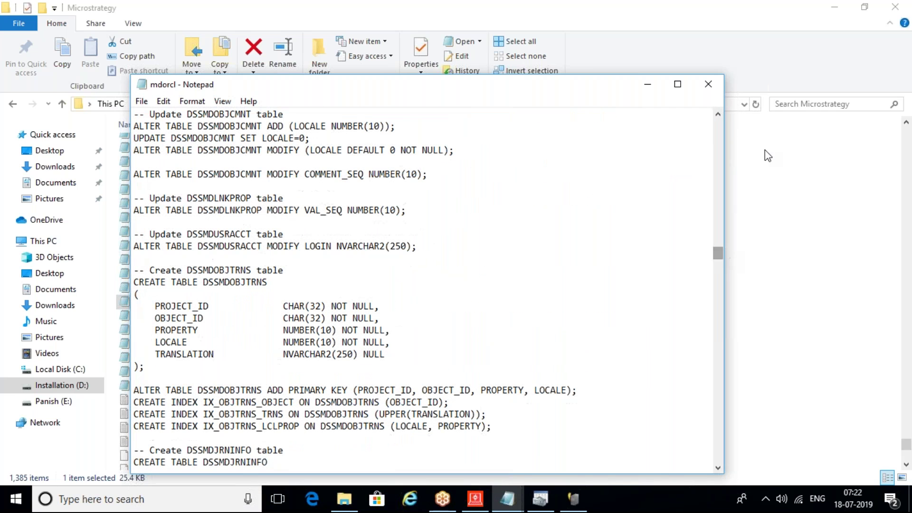
left_click(720, 88)
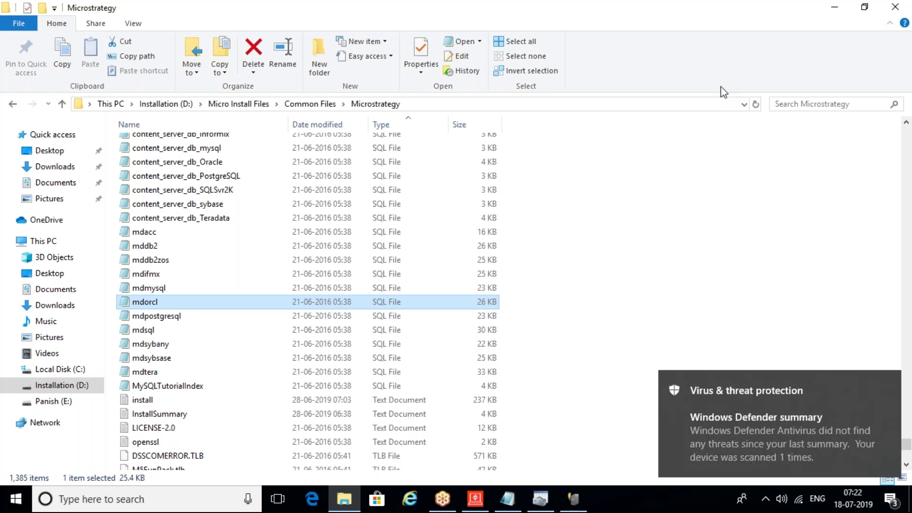
Step: Run the metadata repository configuration in the Configuration Wizard and return to its Welcome page when execution ends
left_click(573, 503)
left_click(559, 420)
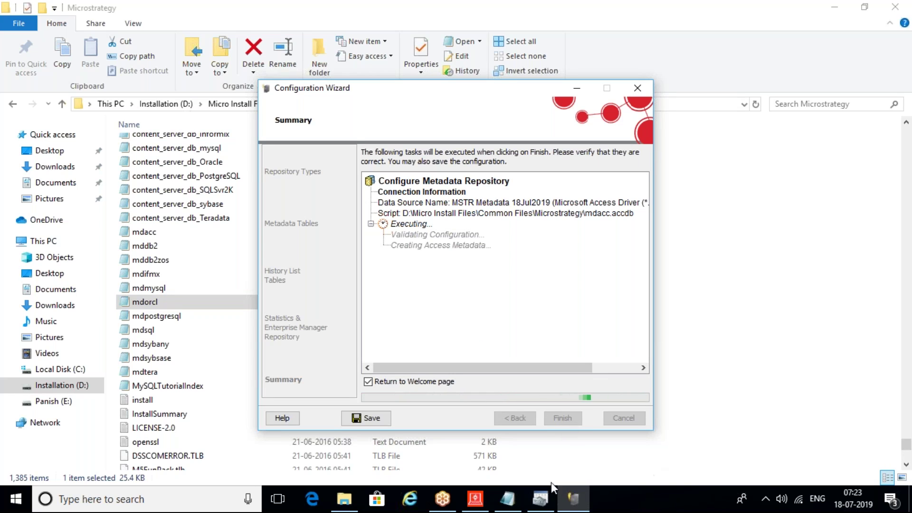
left_click(511, 501)
left_click(573, 498)
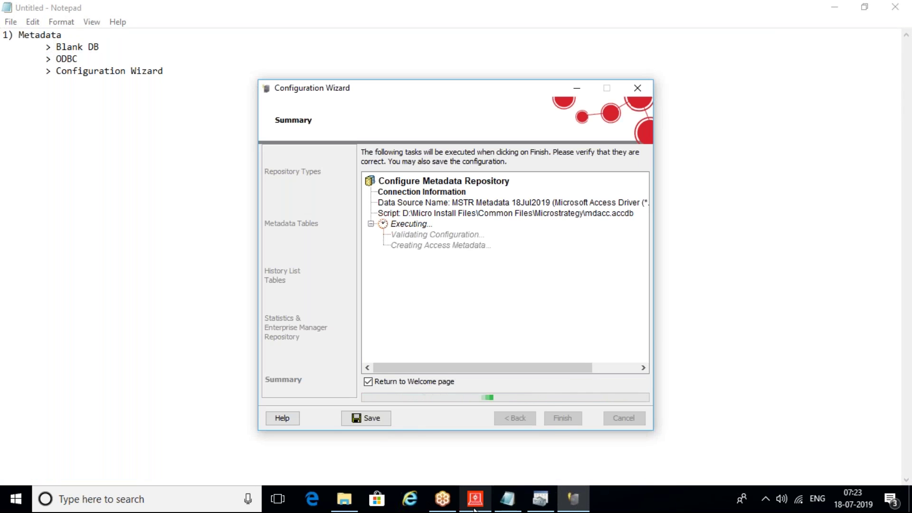
mouse_move(474, 508)
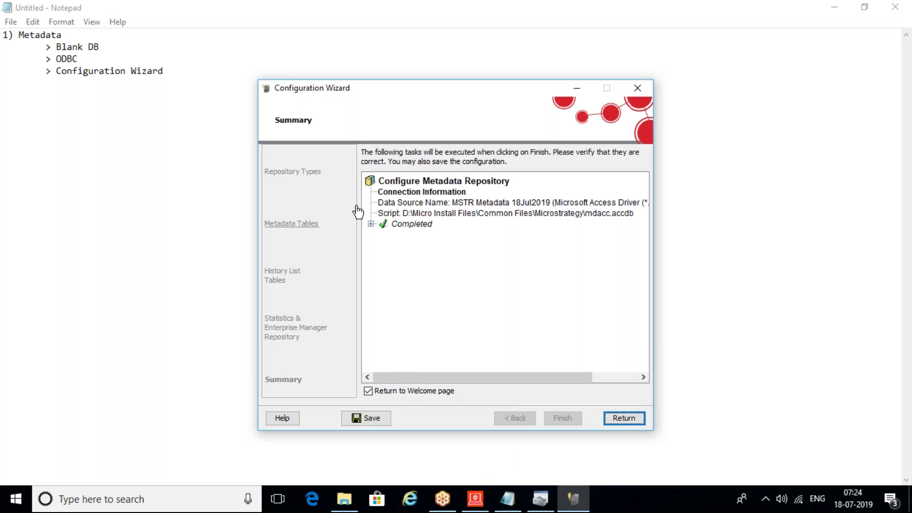
left_click(623, 419)
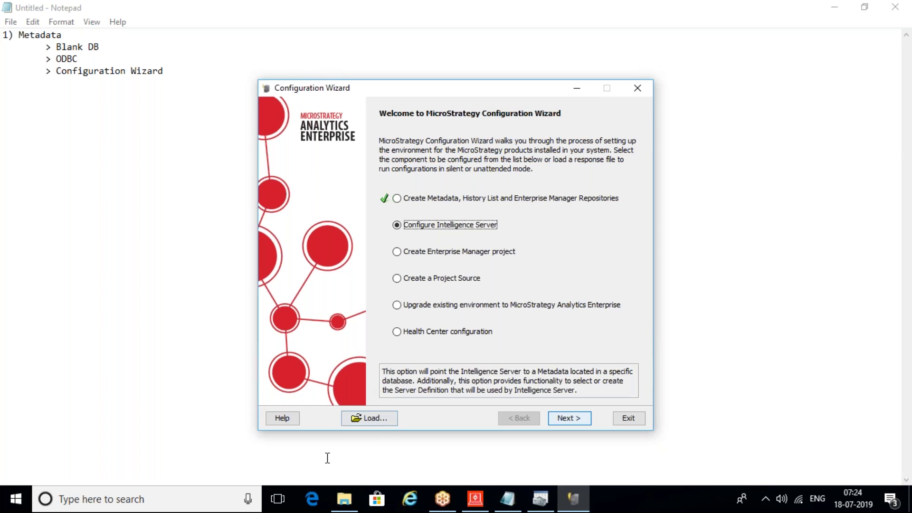
Step: Open the MSTR Metadata 18Jul2019 database from drive D: in Access, examine its list of tables, and close it
left_click(343, 499)
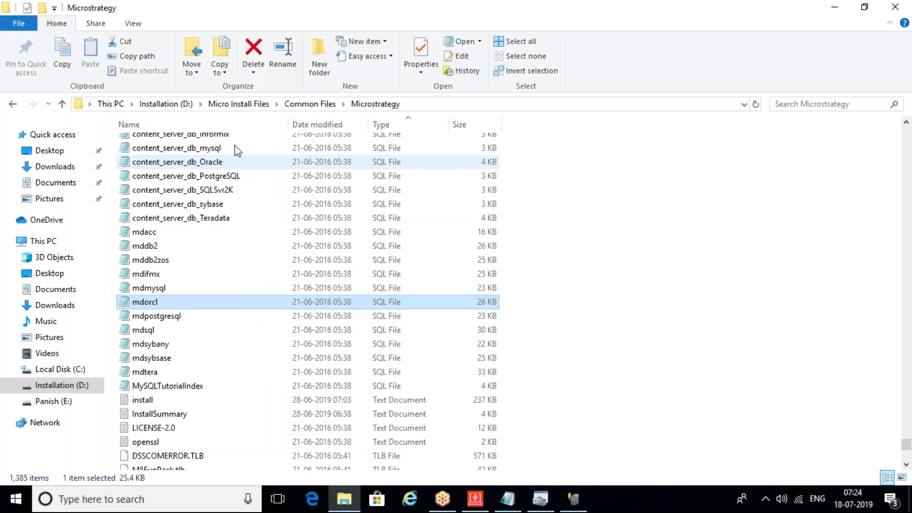
left_click(144, 105)
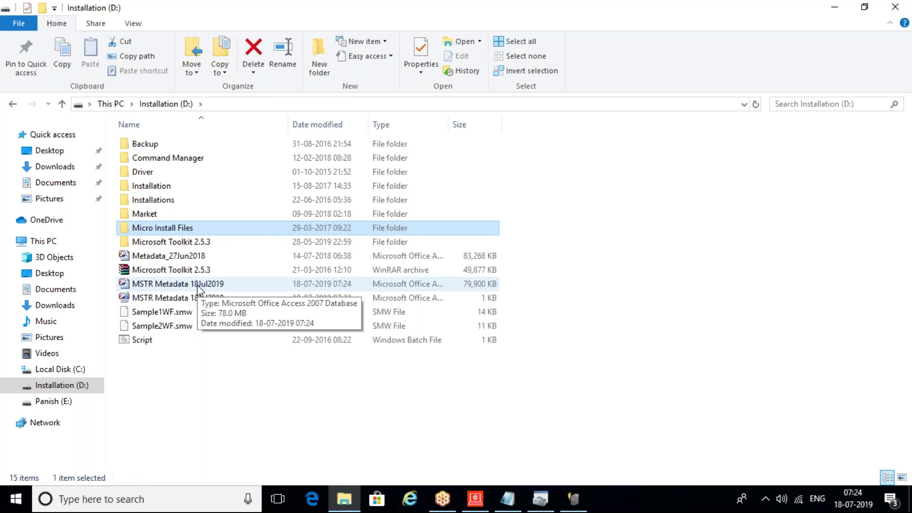
left_click(217, 285)
double_click(217, 286)
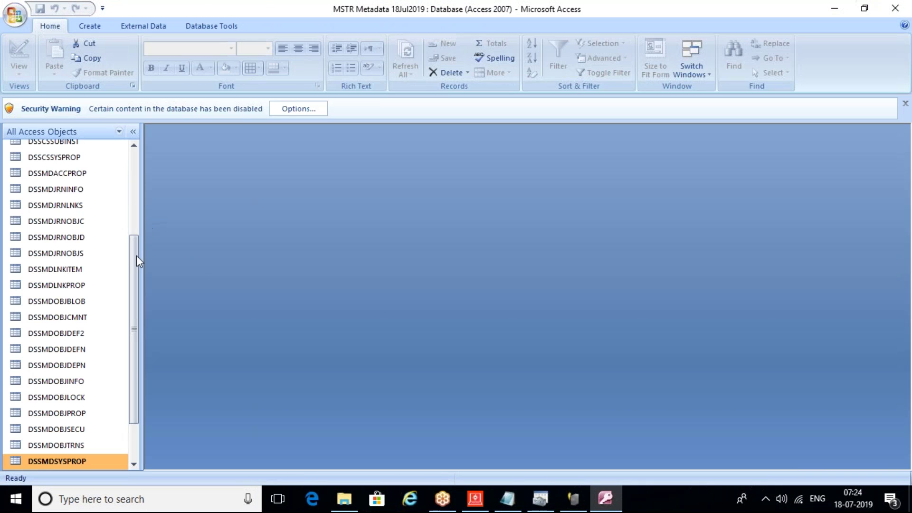
left_click_drag(135, 257, 133, 160)
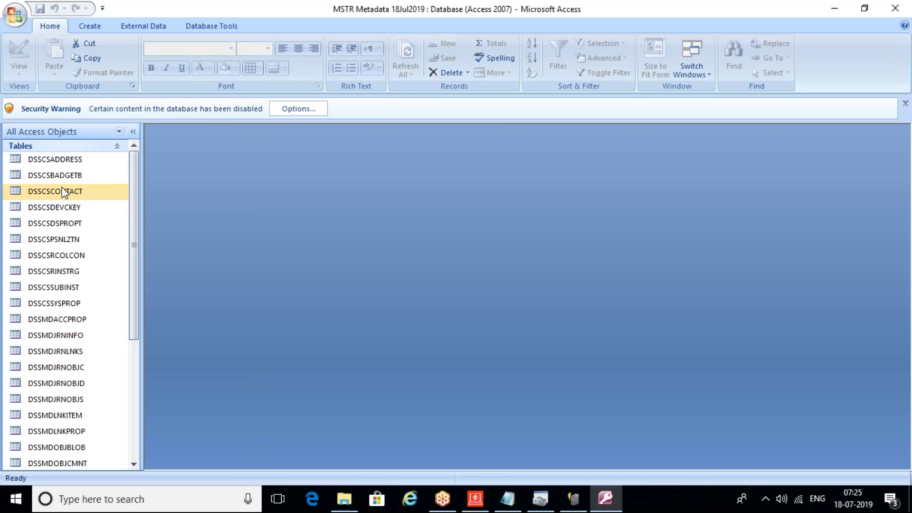
left_click_drag(135, 241, 84, 204)
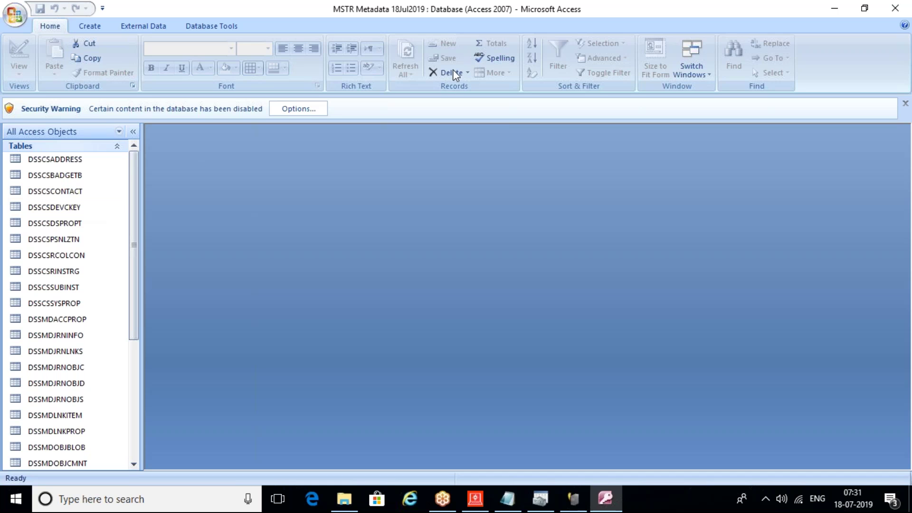
left_click(908, 13)
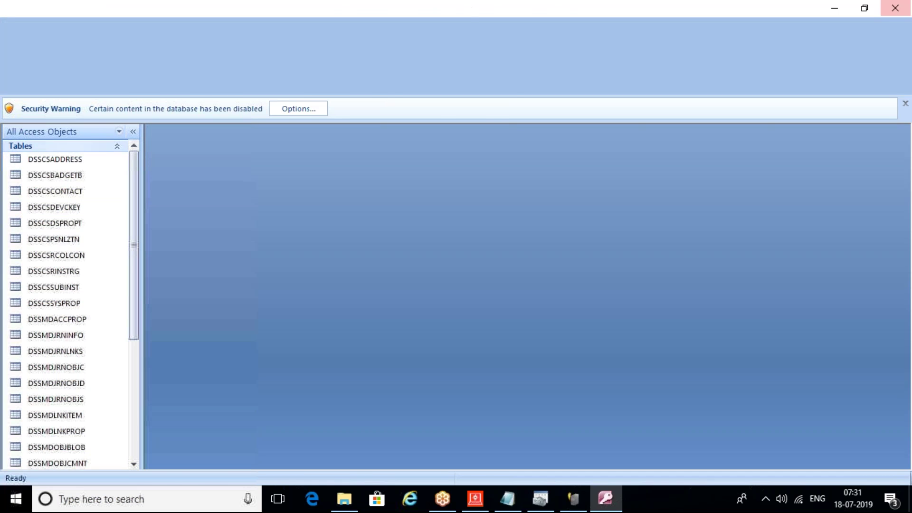
Step: Switch to the Notepad notes and add the heading "2) IServer" below the Metadata section, separated by a blank line
left_click(573, 498)
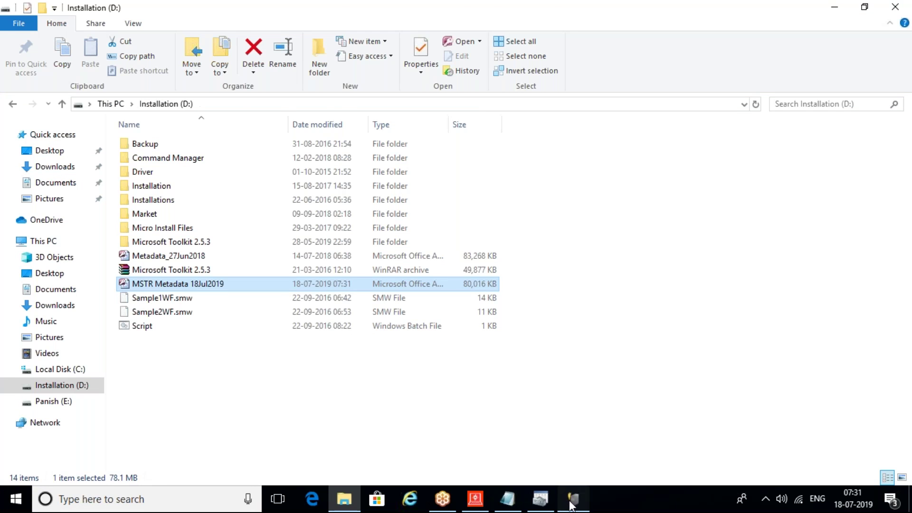
left_click(509, 499)
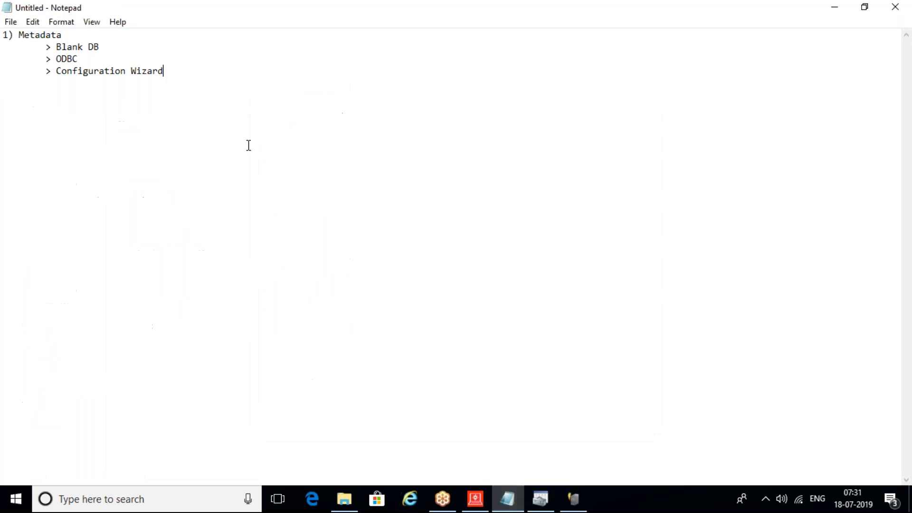
type("\\")
key("BackSpace")
key("Return")
key("Return")
type("2) ISever")
key("Left")
key("Left")
type("r")
key("Right")
key("Right")
key("Right")
Step: List "> Metadata" and "> Configuration Wizard" as indented lines under the IServer heading
key("Return")
key("Tab")
type("> Metadata")
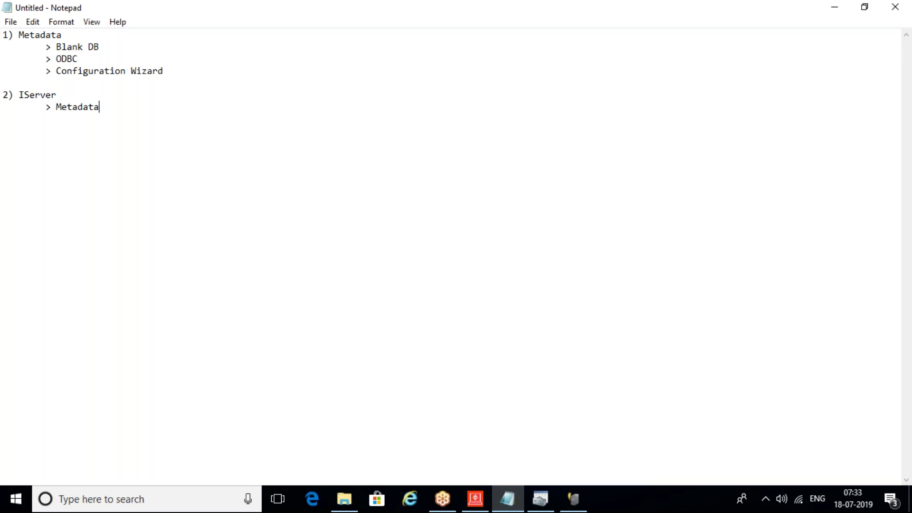
type("Configuration Wizard")
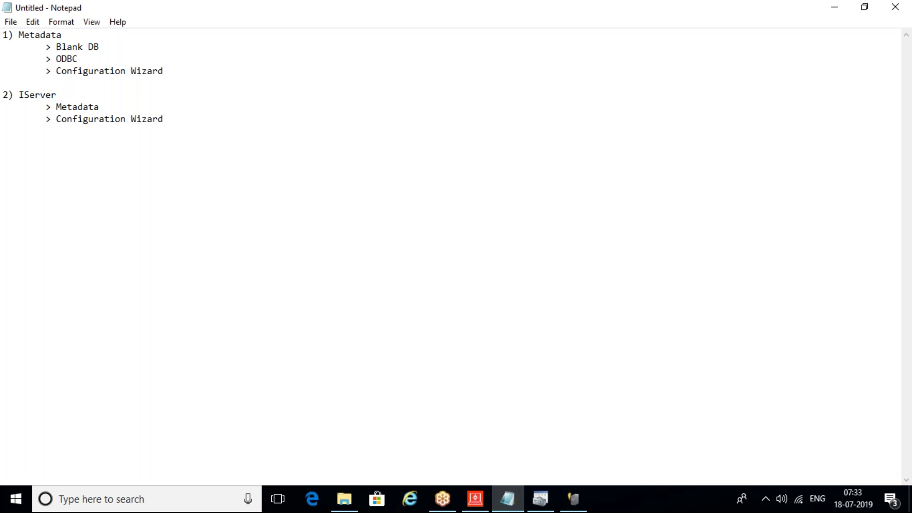
Step: Start the Configuration Wizard's Intelligence Server setup with DSN MSTR Metadata 18Jul2019 and continue despite the outdated metadata tables
left_click(574, 499)
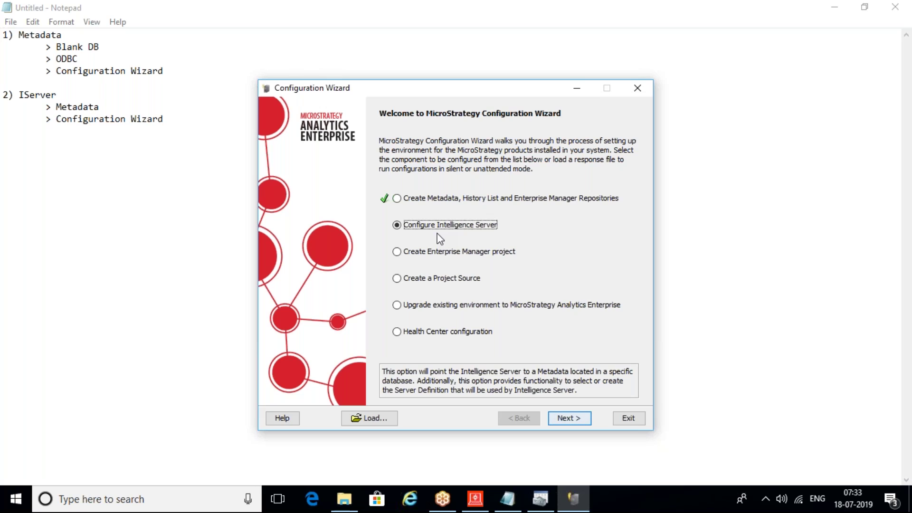
left_click(570, 418)
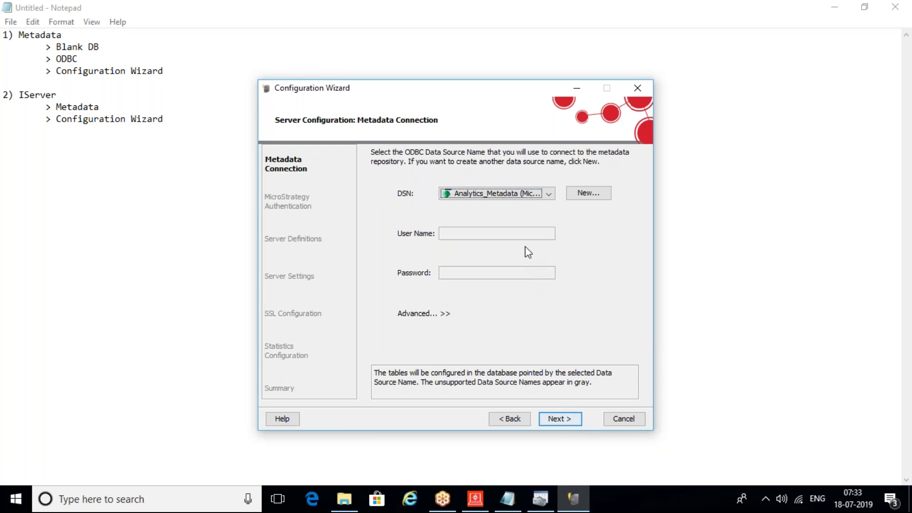
left_click(509, 198)
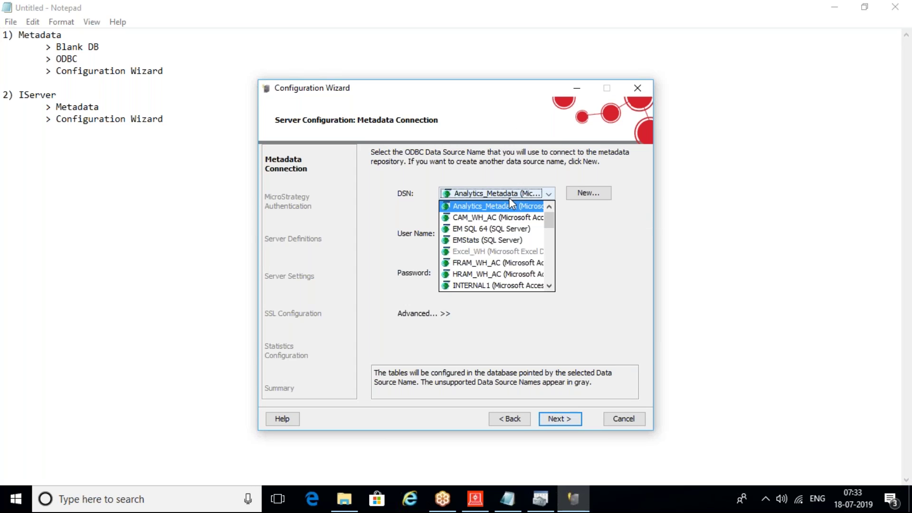
left_click(551, 275)
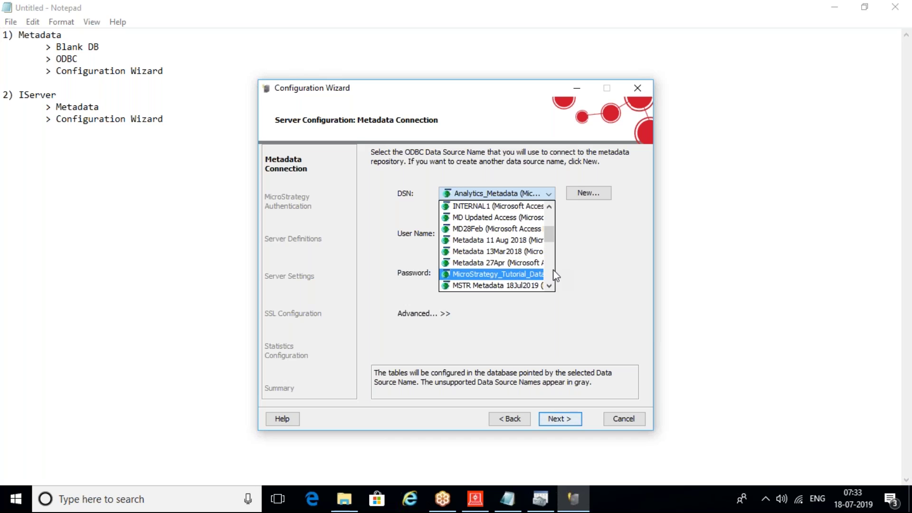
left_click(516, 285)
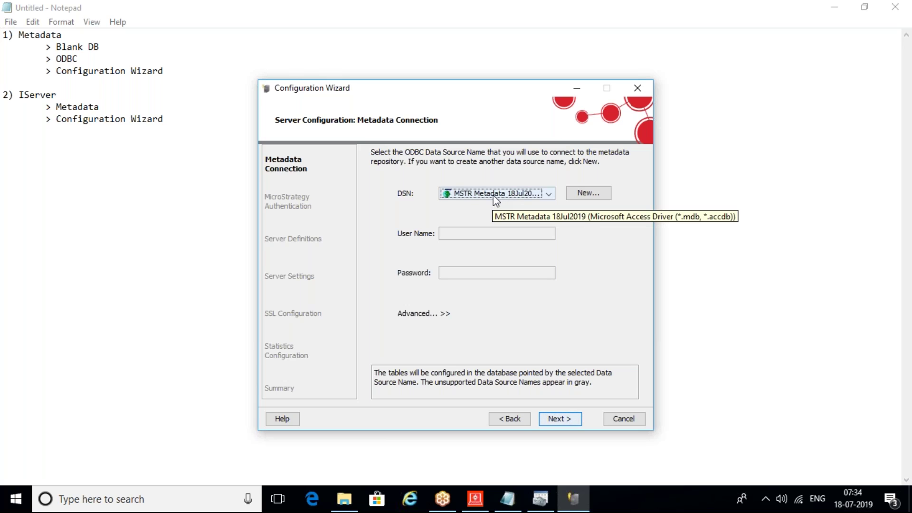
left_click(552, 418)
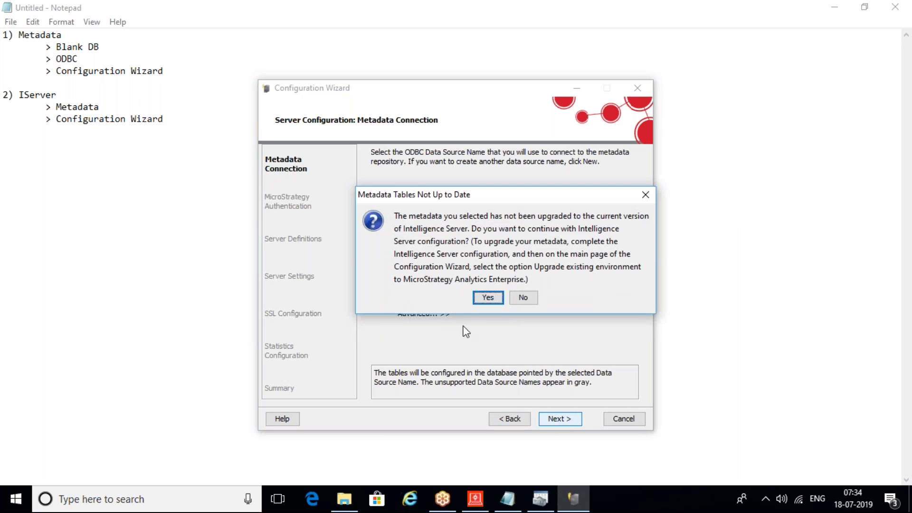
left_click(485, 302)
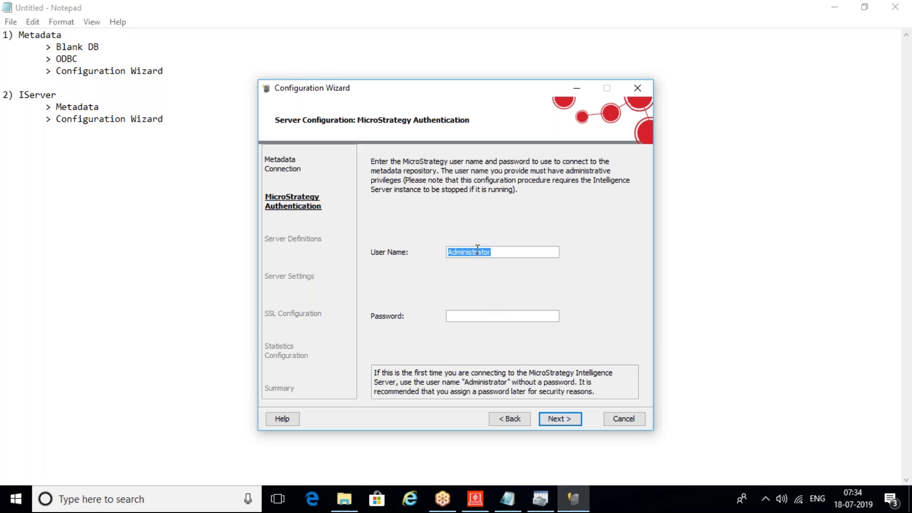
Step: Try to authenticate to the metadata repository as Administrator with a blank password, then close the Configuration Wizard
left_click(500, 252)
left_click(565, 417)
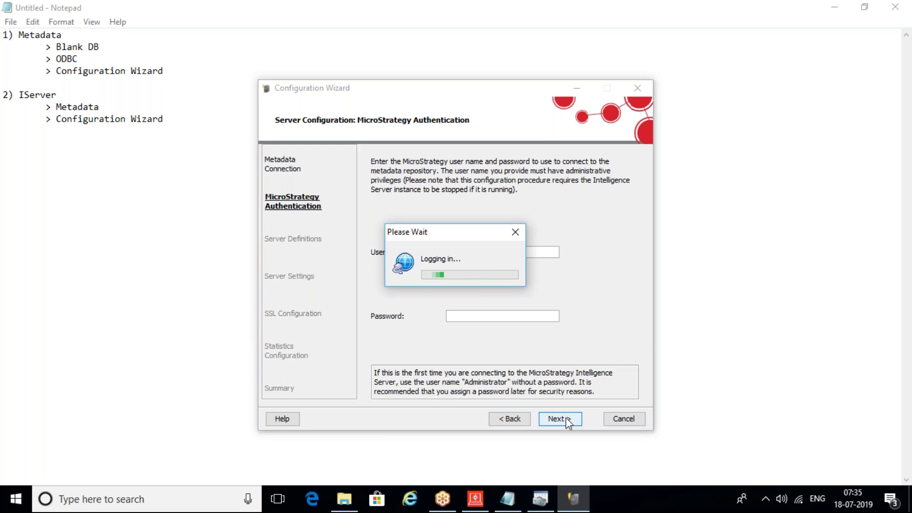
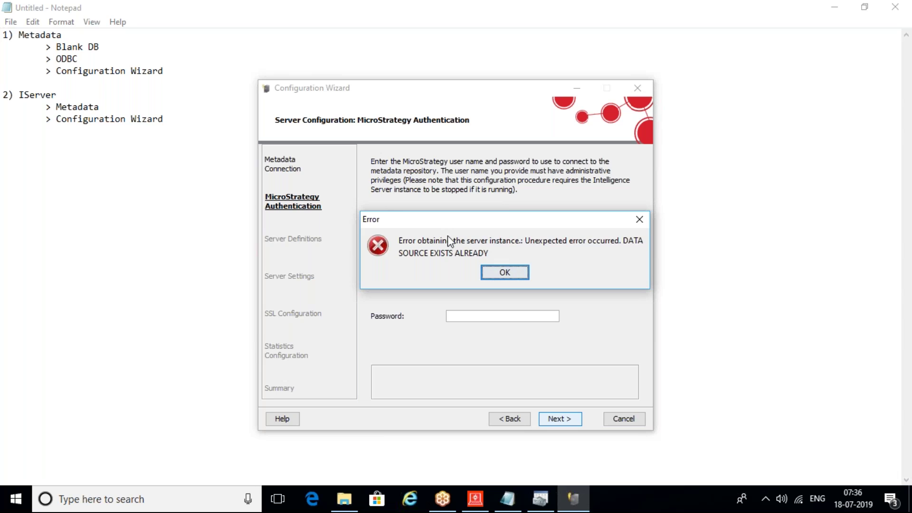
left_click(509, 279)
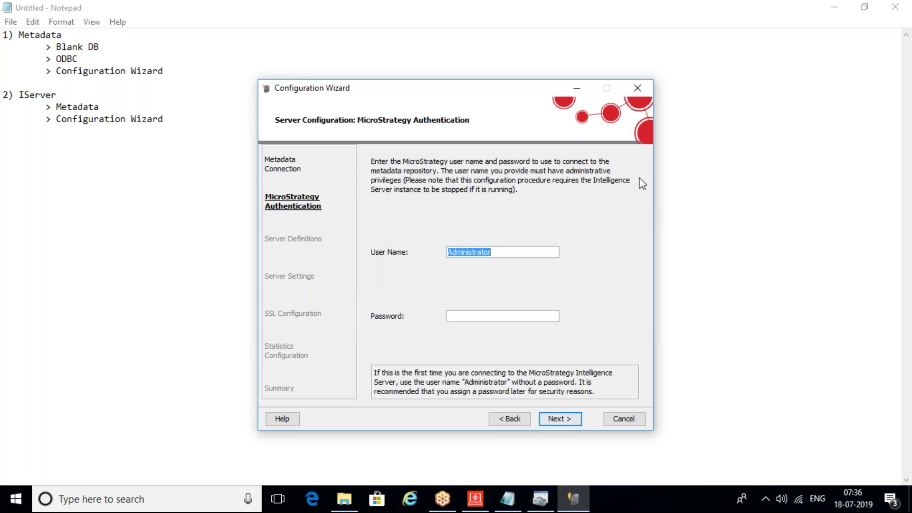
left_click(639, 90)
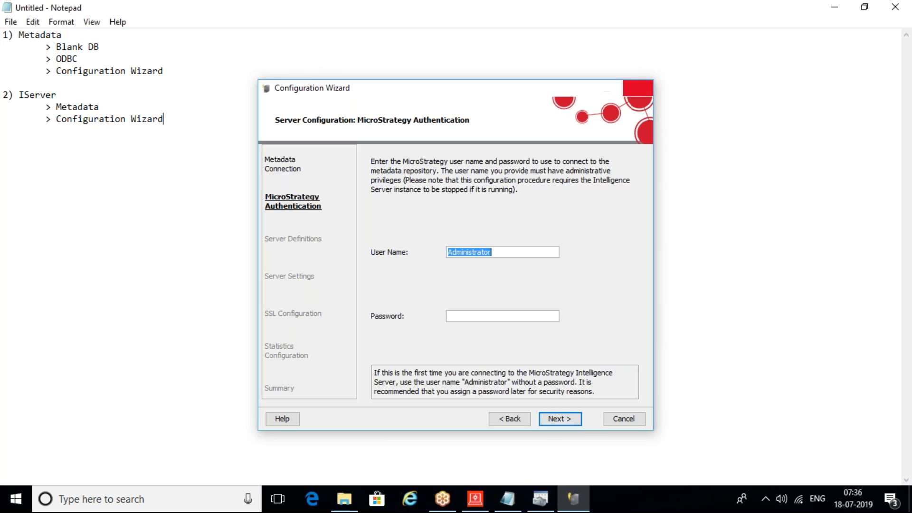
Step: Open MicroStrategy Service Manager and check the machine and service it manages for the Intelligence Server
key("super")
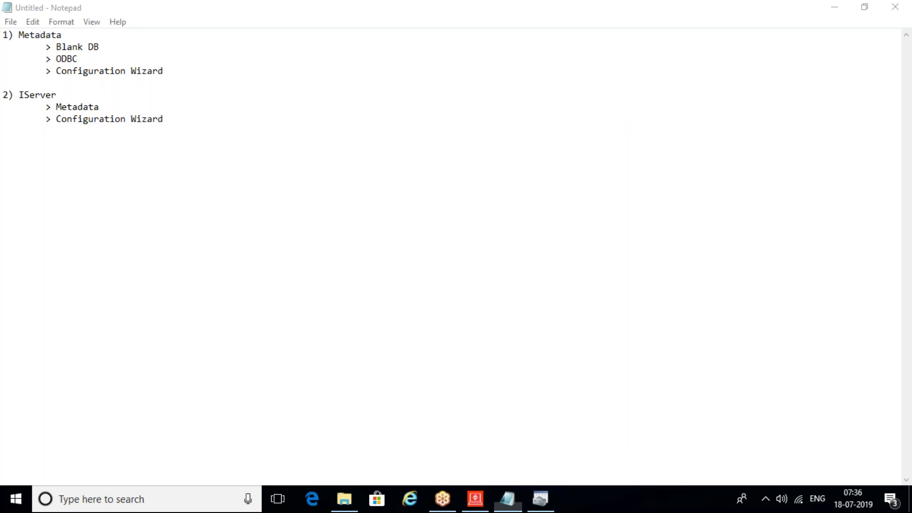
type("is")
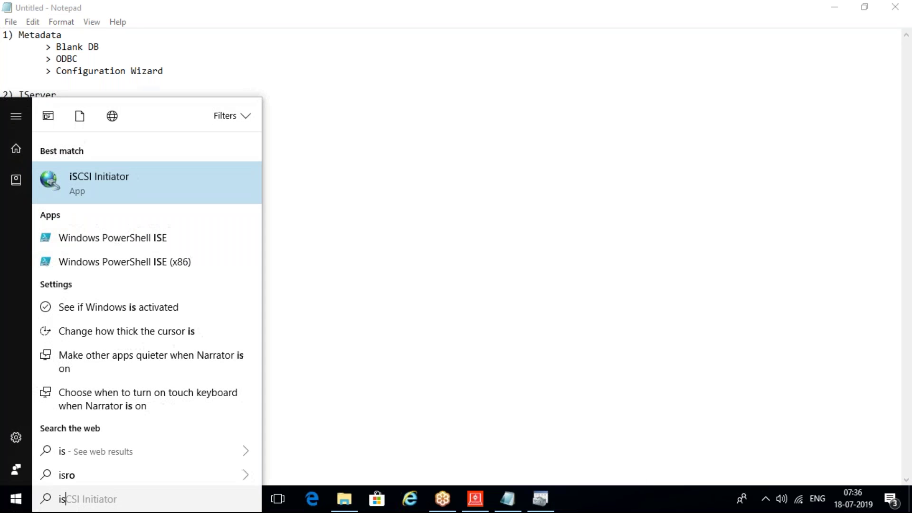
key("BackSpace")
key("BackSpace")
type("servu")
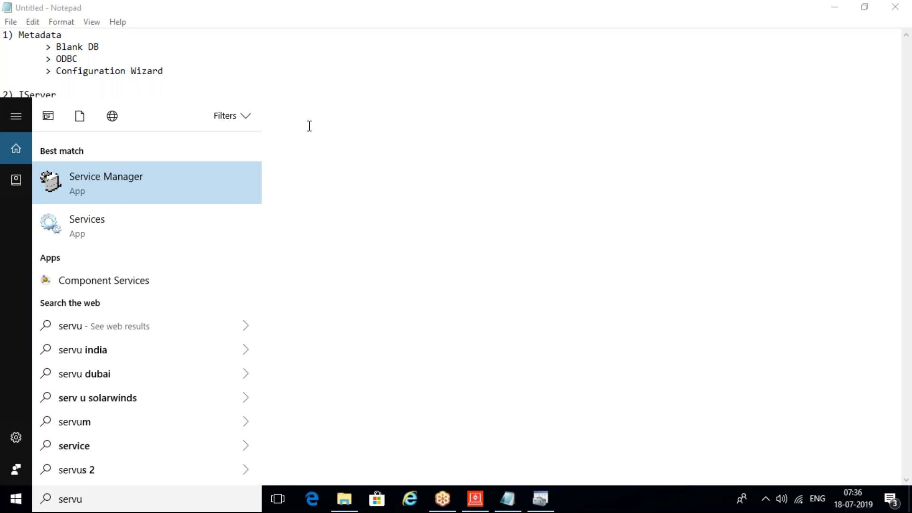
left_click(89, 197)
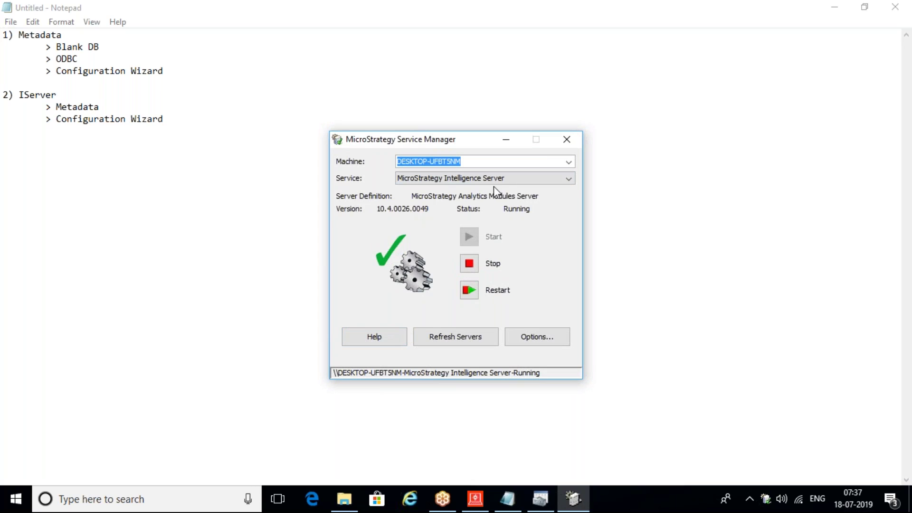
left_click_drag(478, 162, 352, 157)
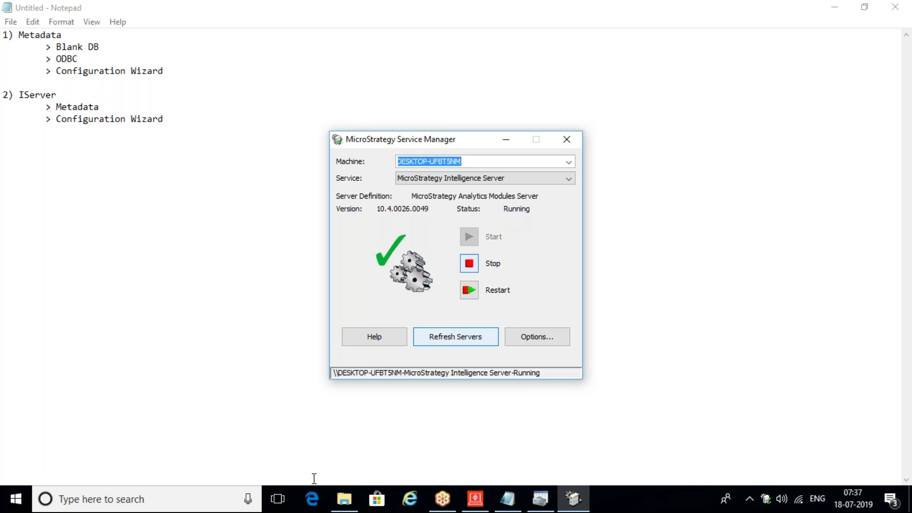
Step: Switch to MicroStrategy Developer and connect to the MicroStrategy Analytics Modules project source
left_click(475, 499)
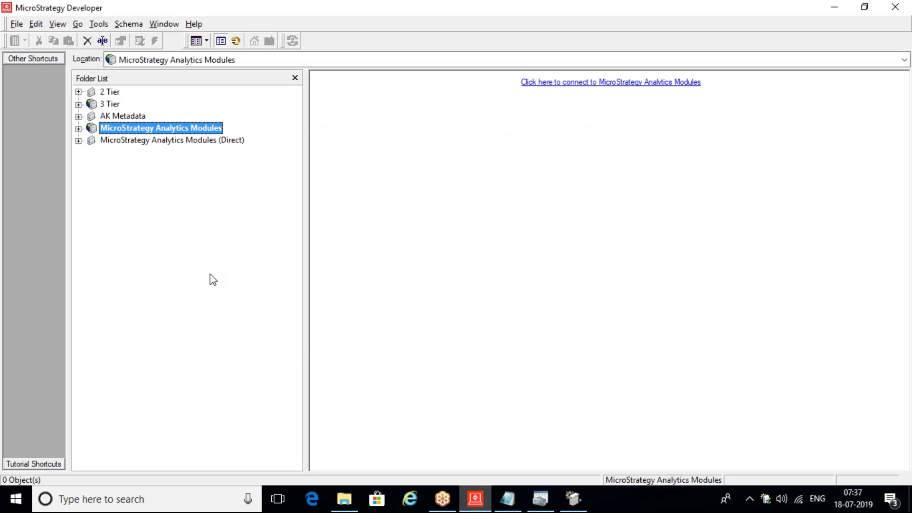
double_click(140, 124)
left_click(462, 280)
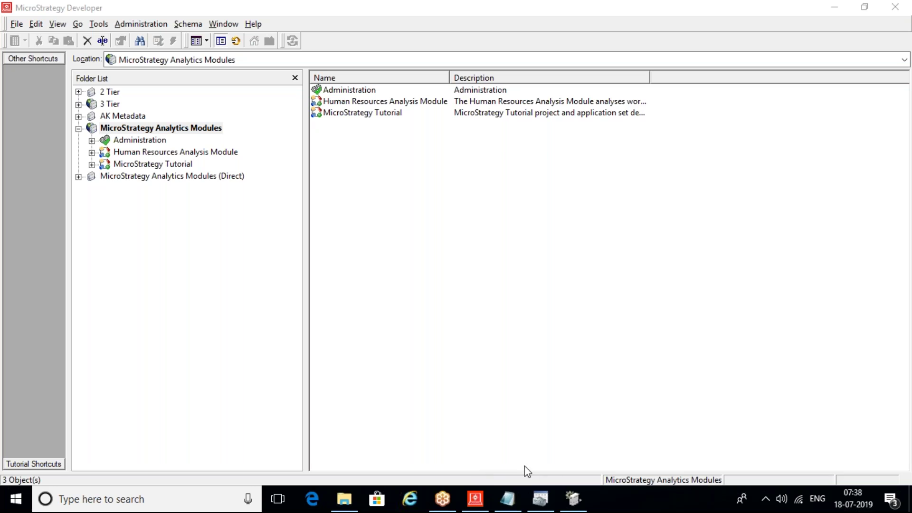
Step: Switch to the ODBC Data Source Administrator and open the database selection of the Analytics_Metadata system DSN
left_click(547, 501)
left_click_drag(533, 227, 532, 189)
left_click(296, 195)
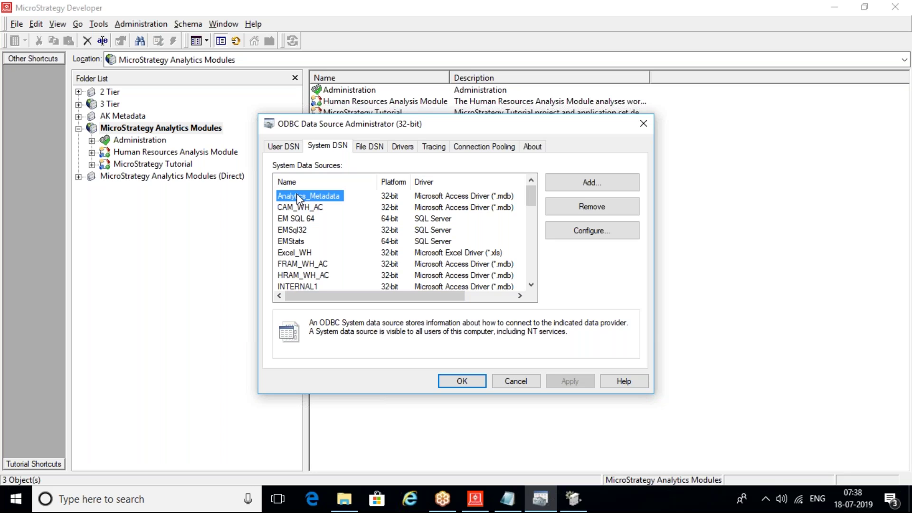
double_click(296, 194)
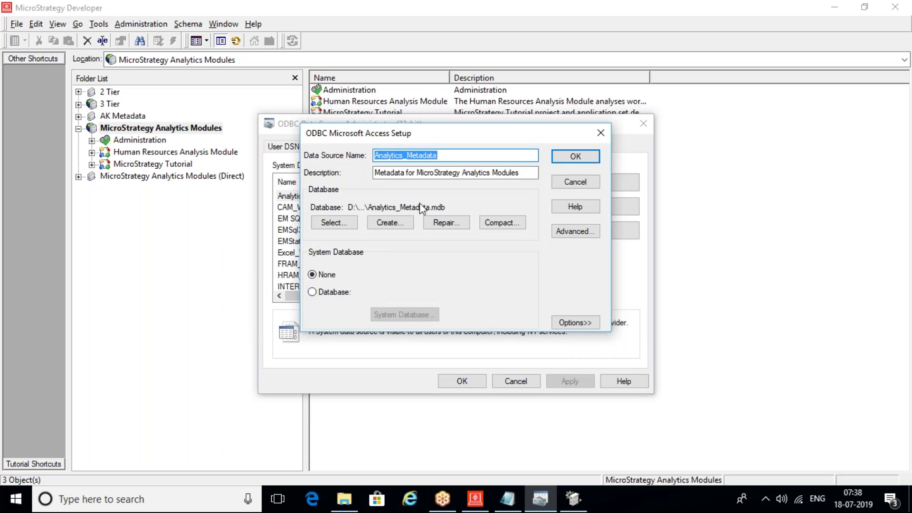
left_click(315, 225)
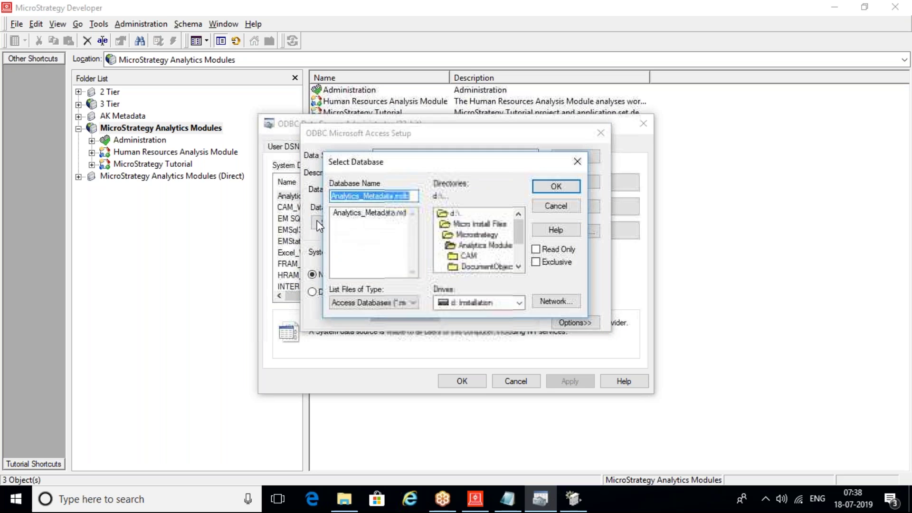
Step: Show all file types in D:\ and select MSTR Metadata 18Jul2019.accdb as the Analytics_Metadata database
left_click(457, 214)
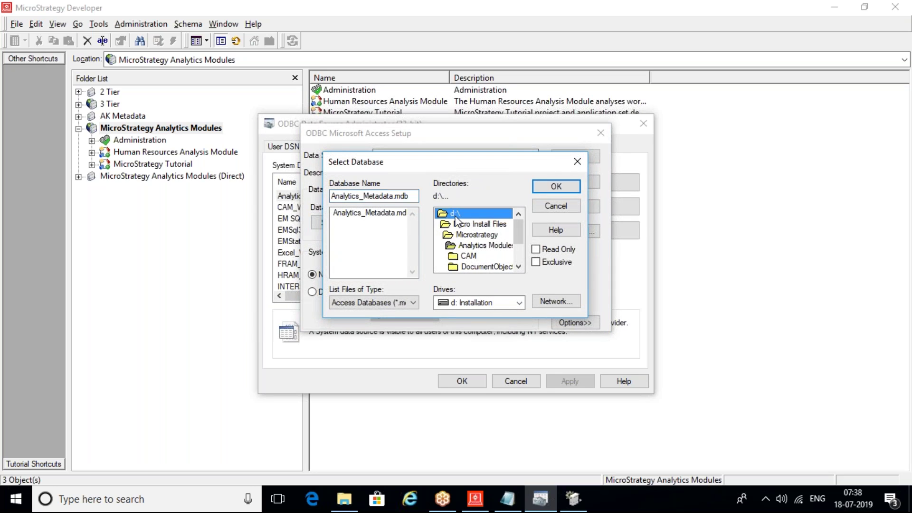
double_click(461, 215)
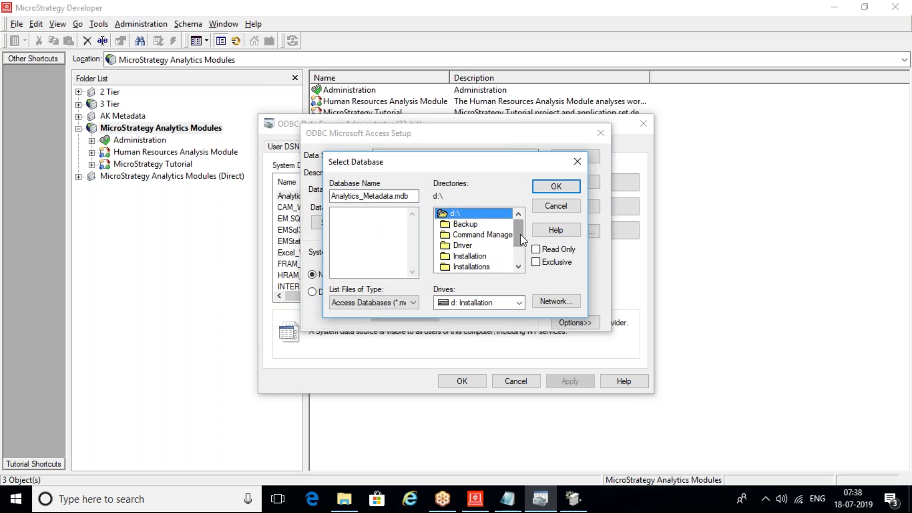
left_click(403, 302)
left_click(381, 323)
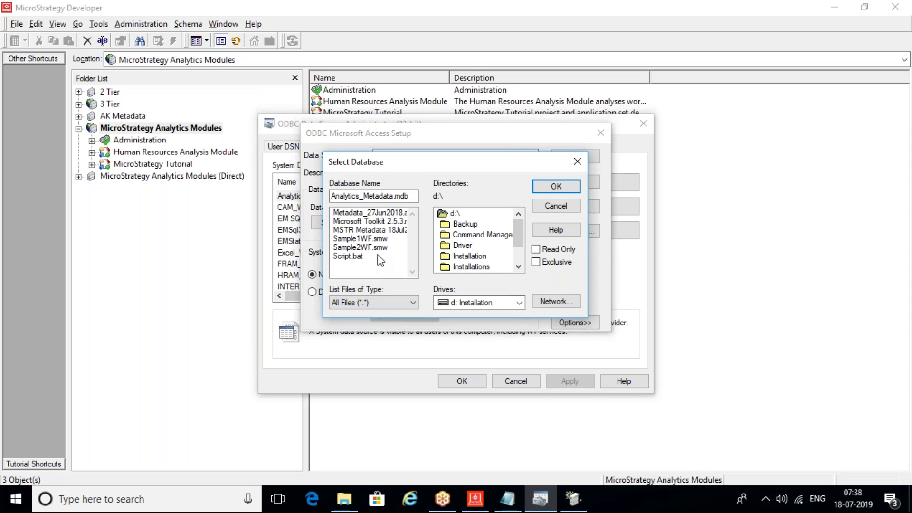
left_click(370, 231)
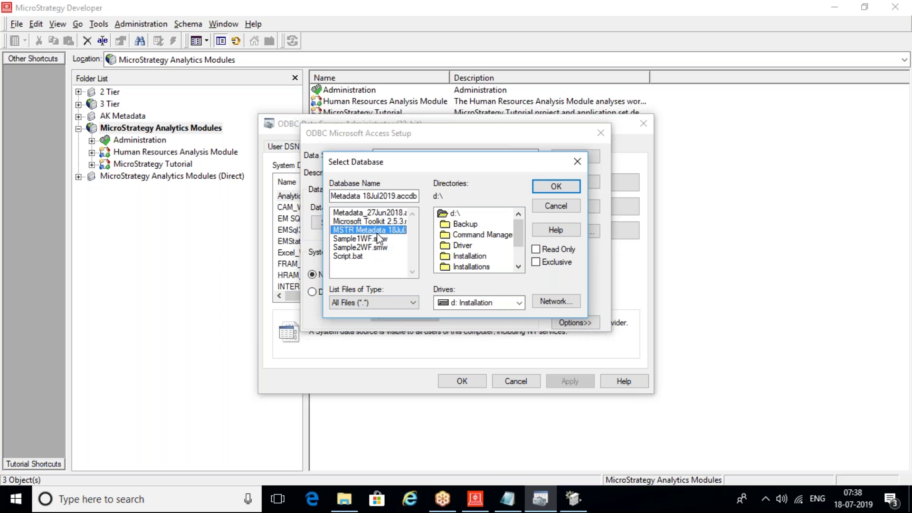
left_click(566, 188)
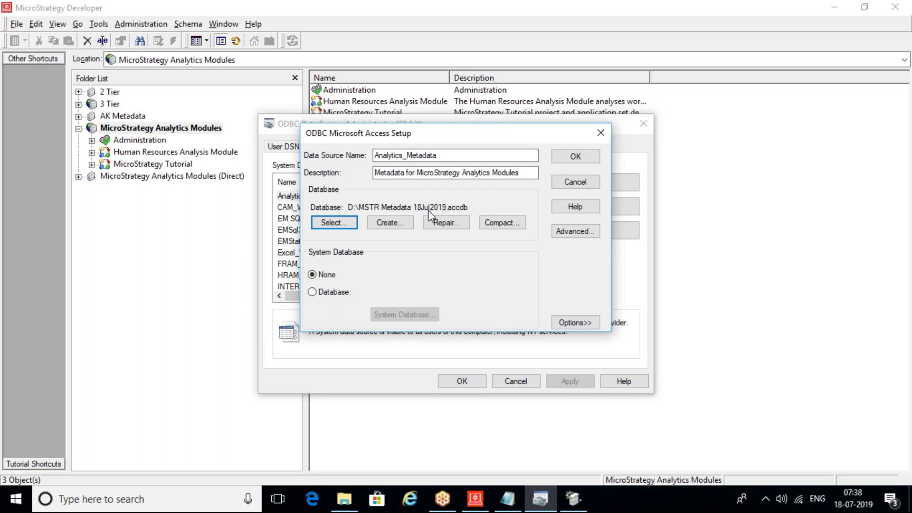
Step: Recheck the database selection, save the Analytics_Metadata data source and close the ODBC Data Source Administrator
left_click(334, 222)
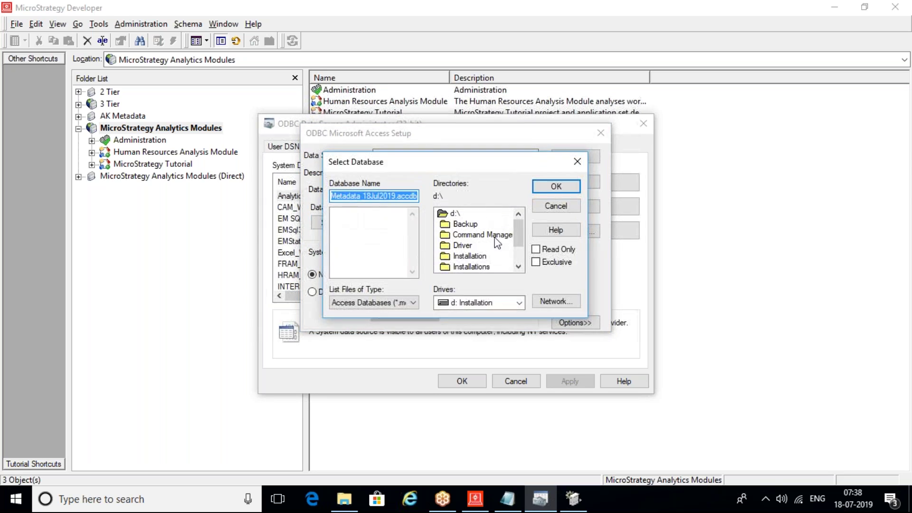
left_click(556, 187)
left_click(575, 156)
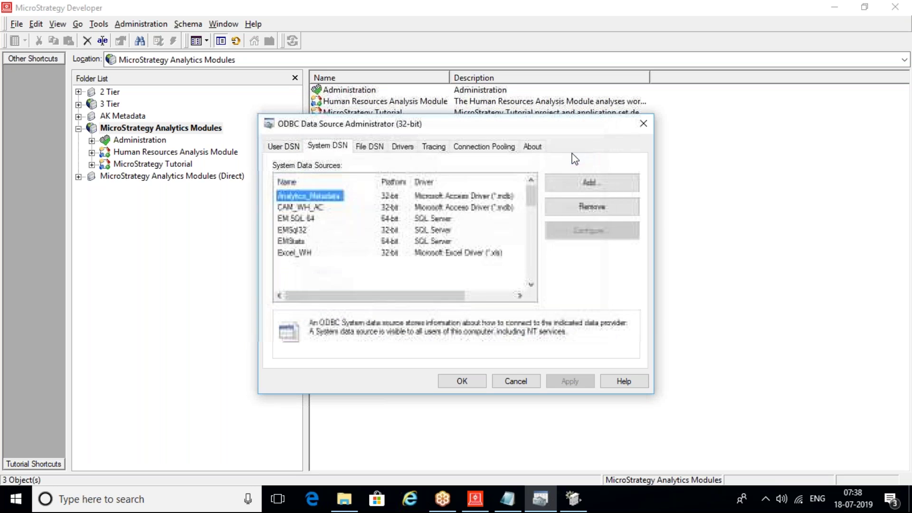
left_click(643, 124)
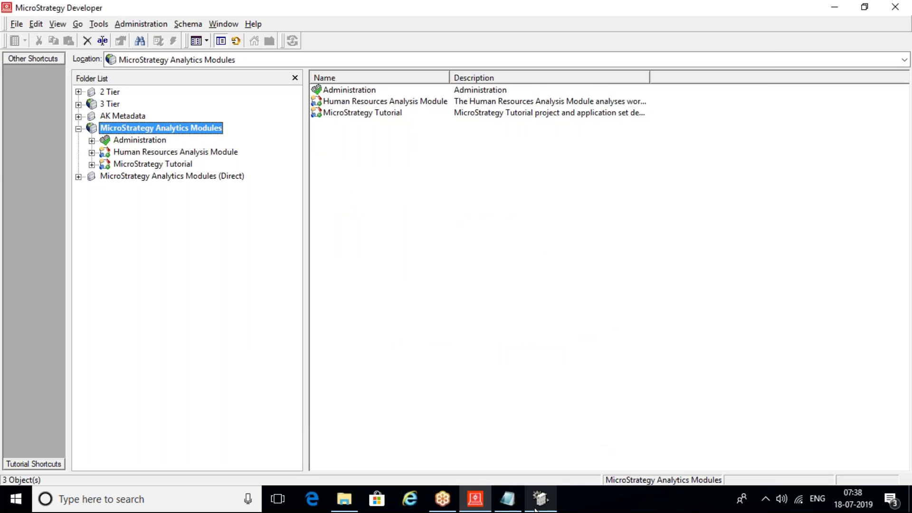
Step: Try to restart the MicroStrategy Intelligence Server from Service Manager, then minimize Service Manager
left_click(535, 509)
left_click(468, 290)
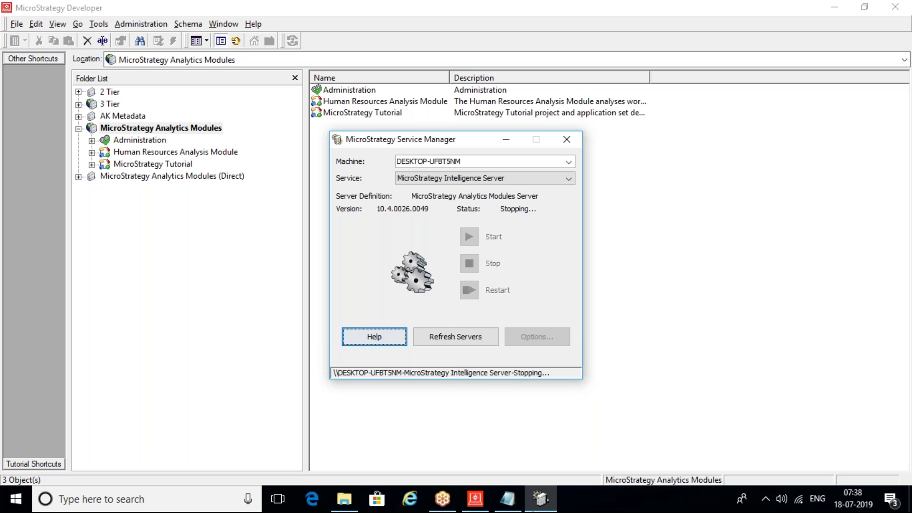
mouse_move(540, 506)
left_click(514, 506)
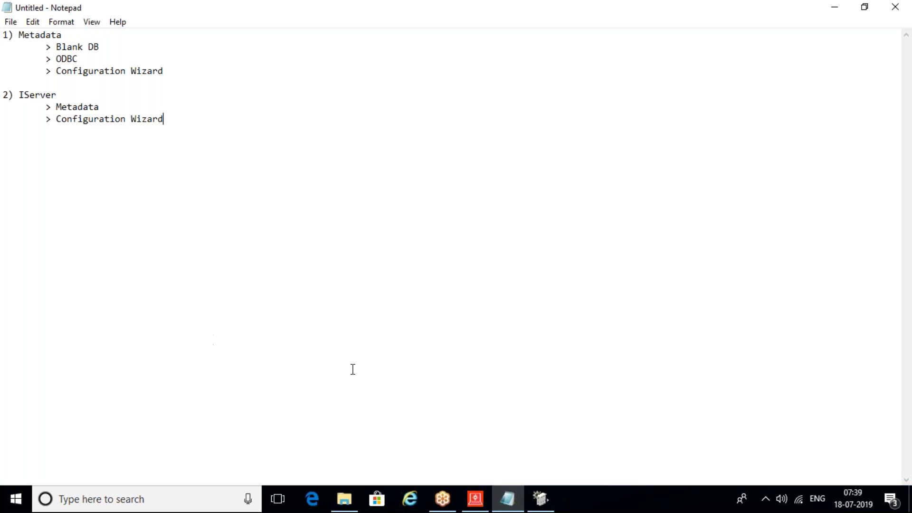
left_click(543, 501)
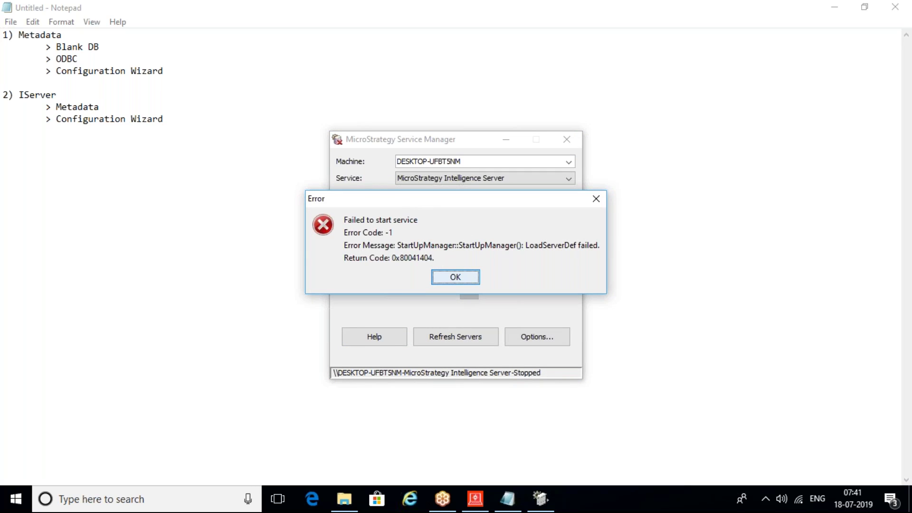
left_click(475, 284)
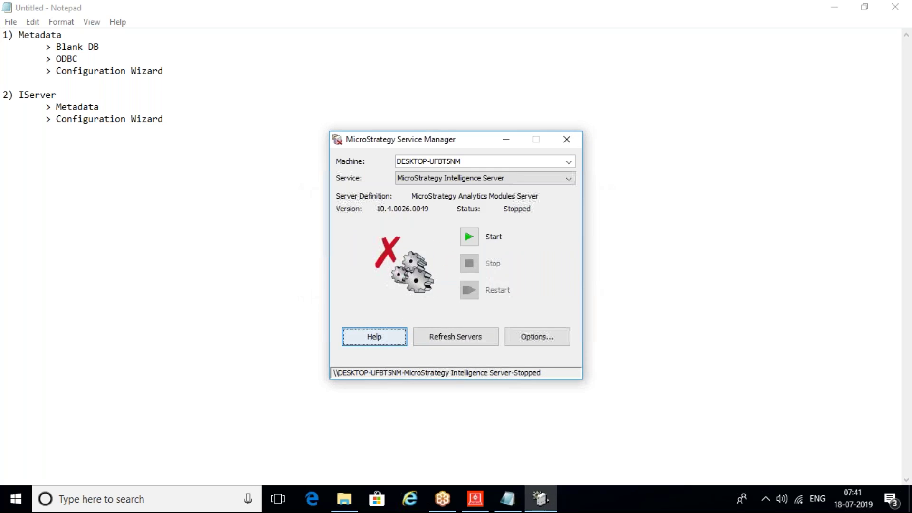
left_click(506, 139)
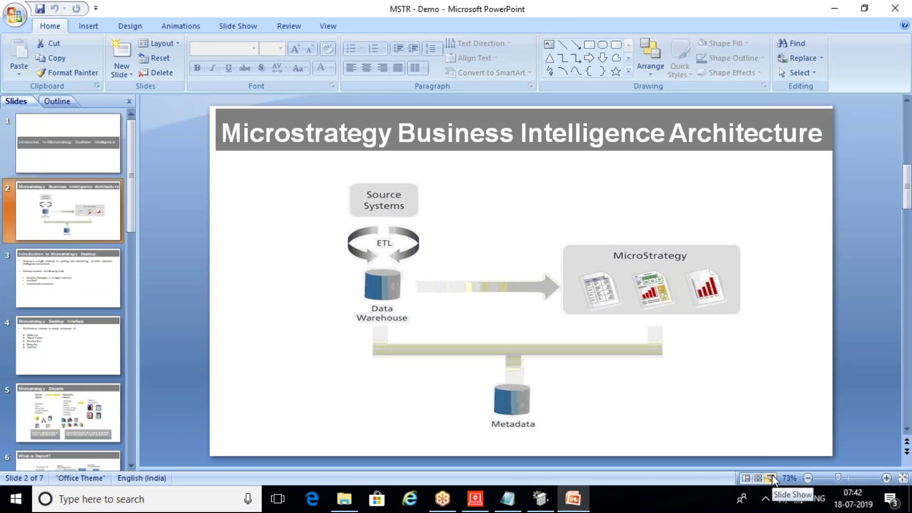
Step: Present the Microstrategy Business Intelligence Architecture slide in PowerPoint and draw a pen line from the MicroStrategy reports to Metadata
left_click(771, 479)
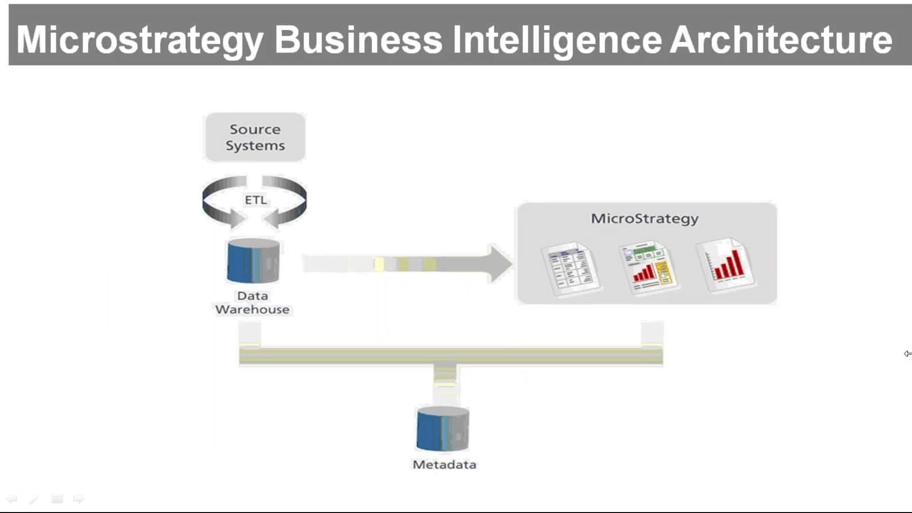
left_click(688, 268)
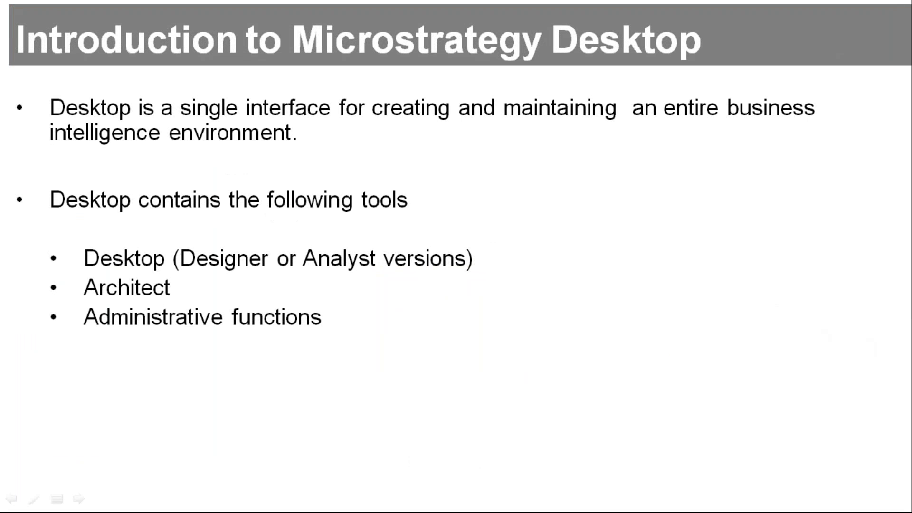
key("Left")
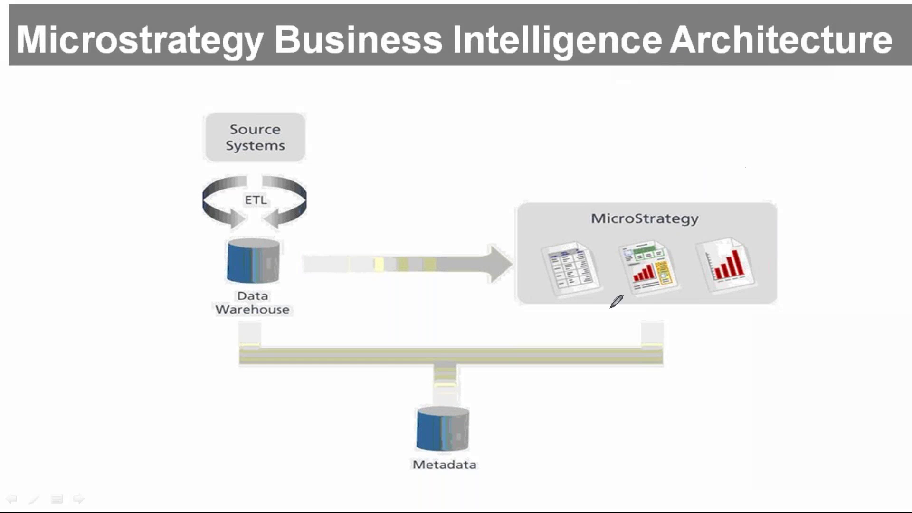
mouse_move(663, 286)
left_mouse_down()
mouse_move(489, 366)
mouse_move(454, 411)
left_mouse_up()
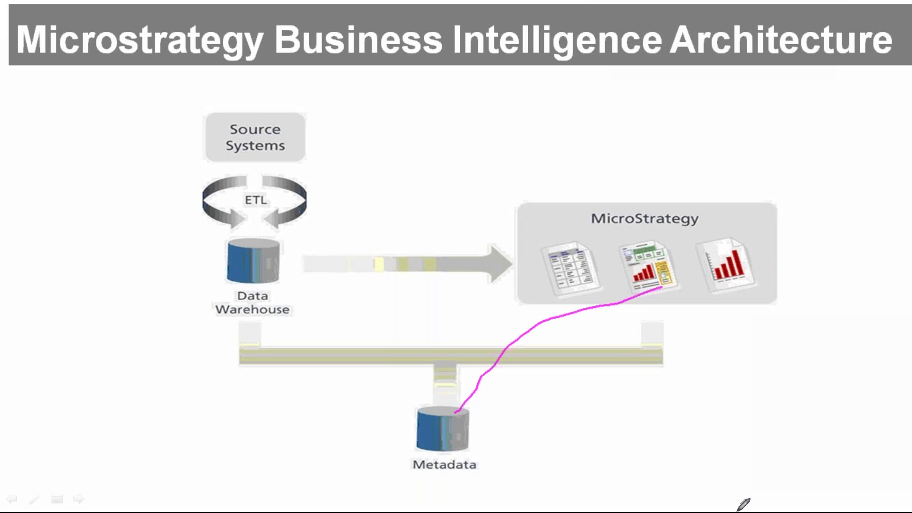